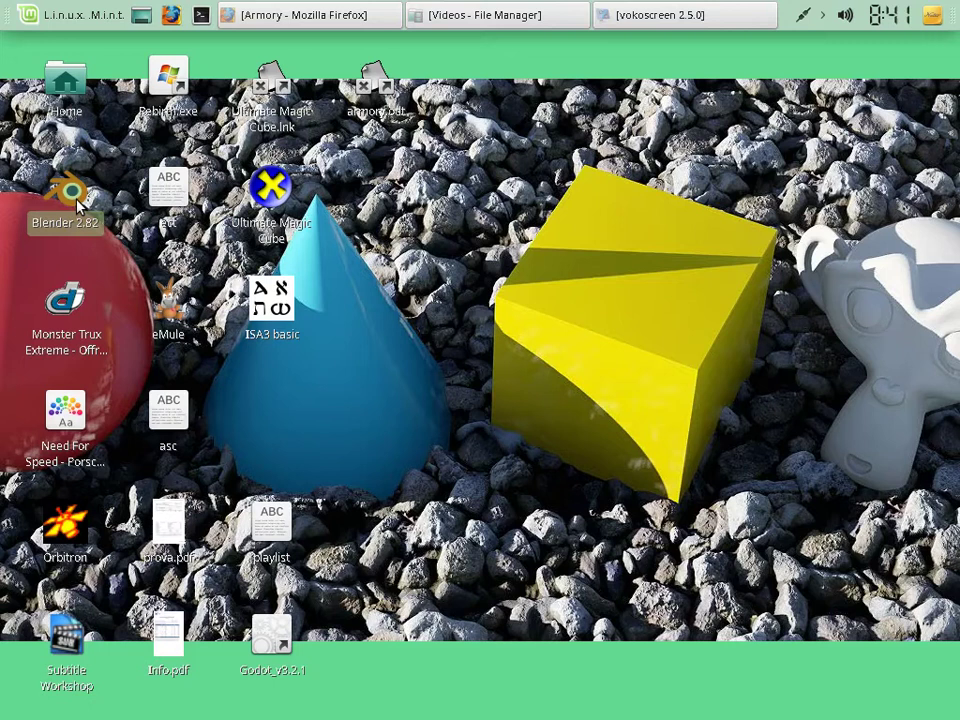
# - Launch Blender 2.82 from the Linux Mint desktop and dismiss its splash screen
pyautogui.doubleClick(78, 205)
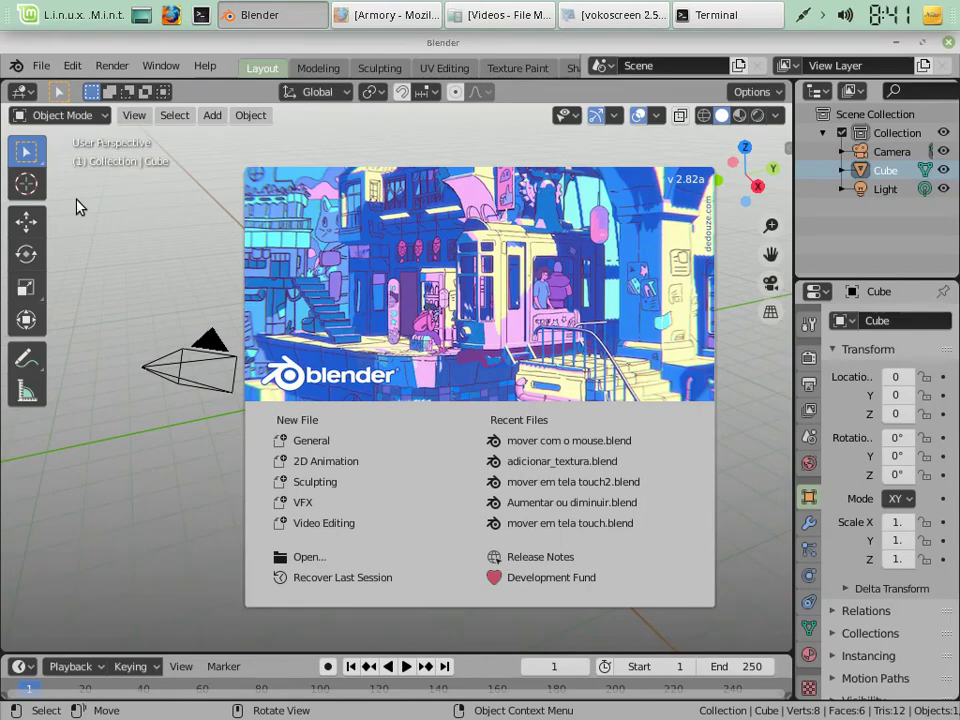
pyautogui.click(165, 457)
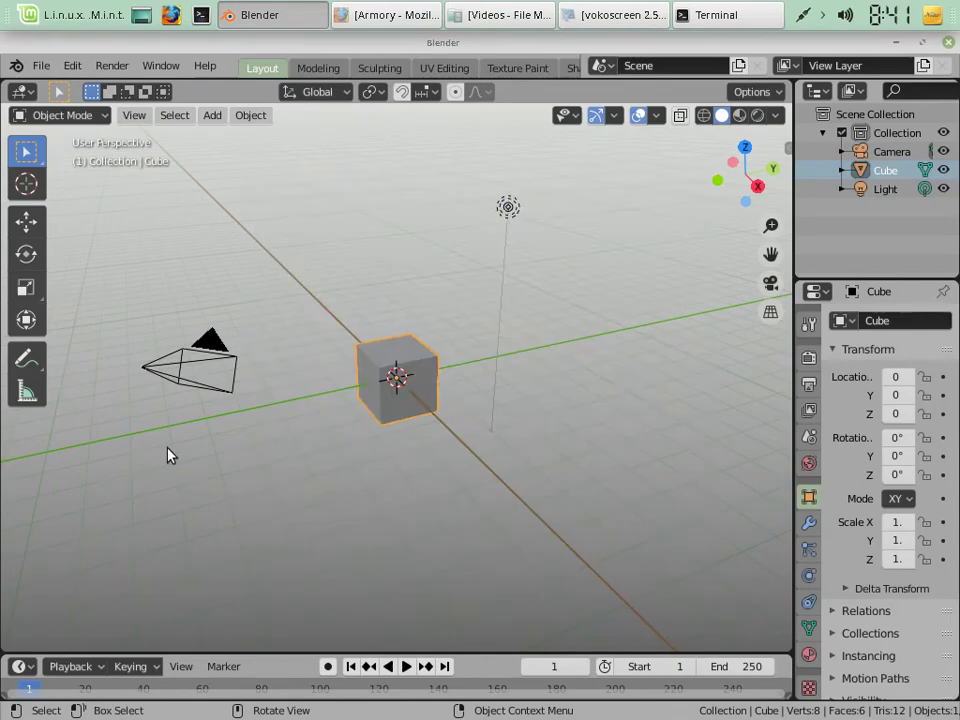
# - Open the recent project 'mover com o mouse.blend' from the File menu
pyautogui.click(40, 66)
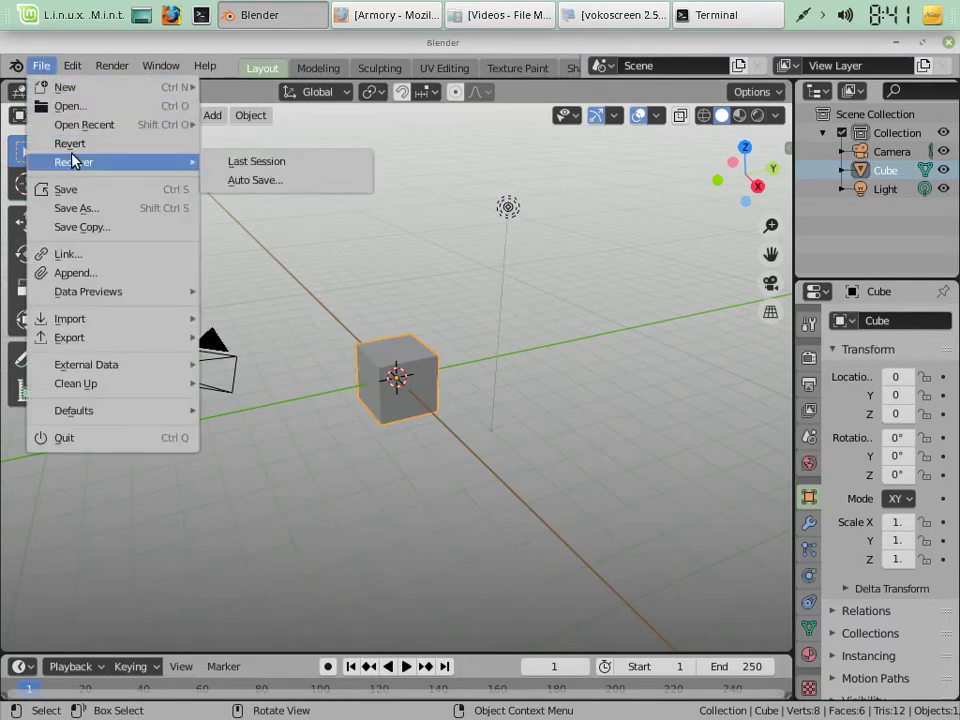
pyautogui.click(43, 57)
pyautogui.click(40, 64)
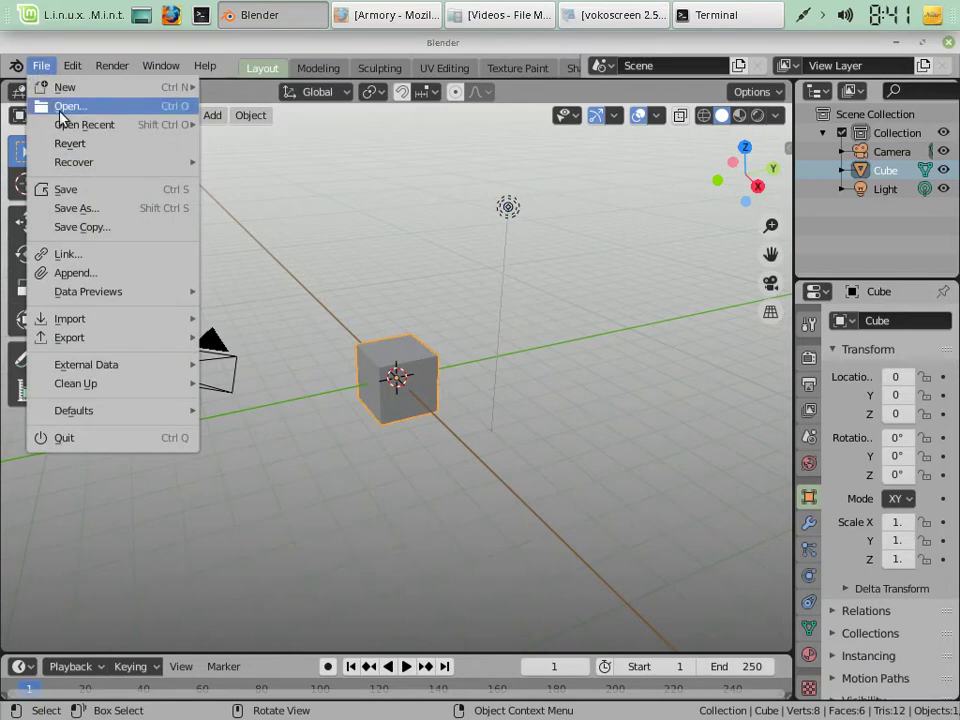
pyautogui.moveTo(86, 124)
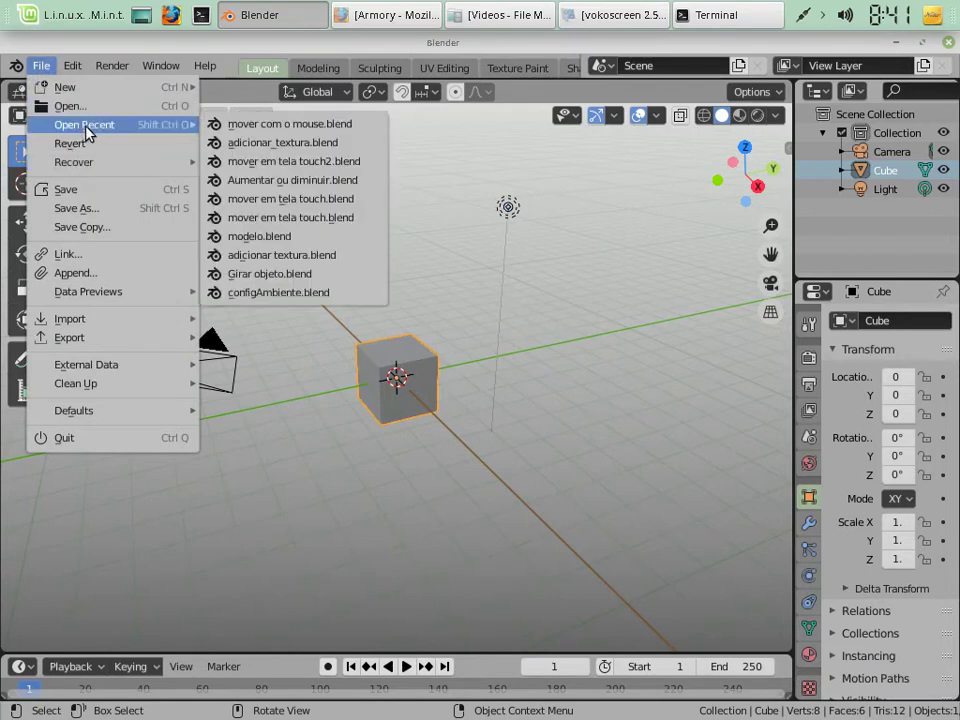
pyautogui.click(262, 125)
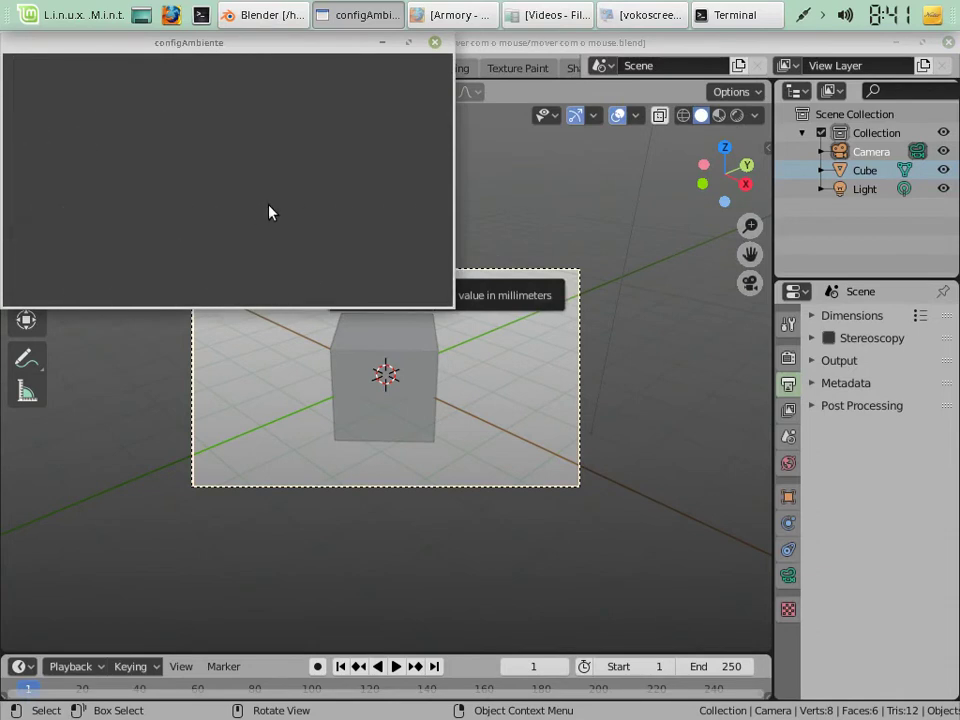
# - Close the Armory game window
pyautogui.click(434, 44)
pyautogui.scroll(-3, 484, 72)
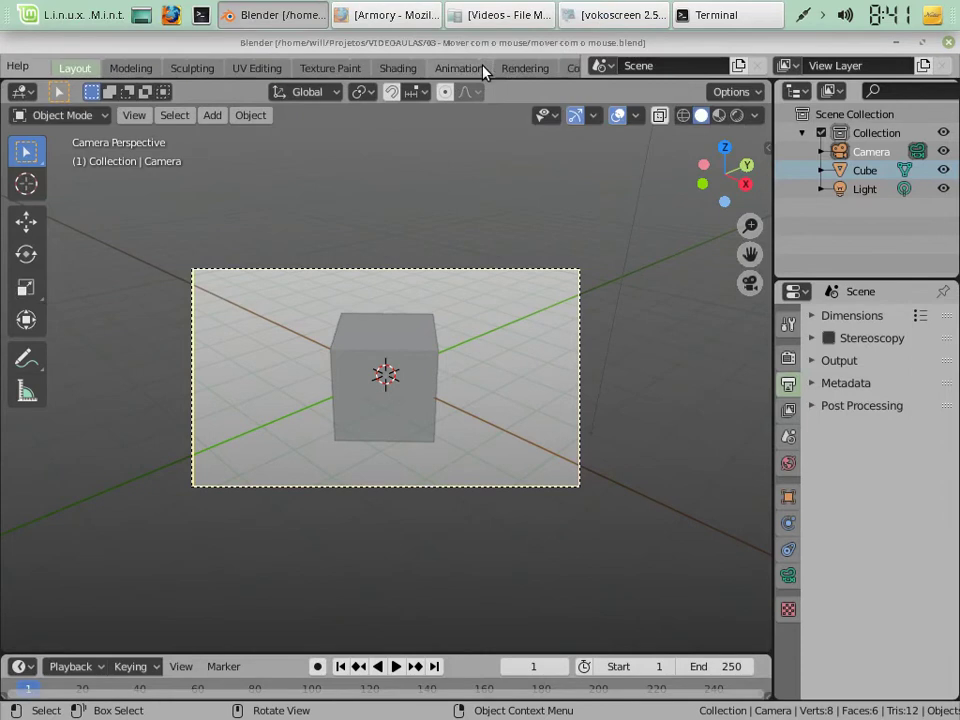
pyautogui.scroll(-3, 484, 72)
# - Switch to the workspace showing the NTree logic nodes and select the On Mouse node
pyautogui.click(474, 72)
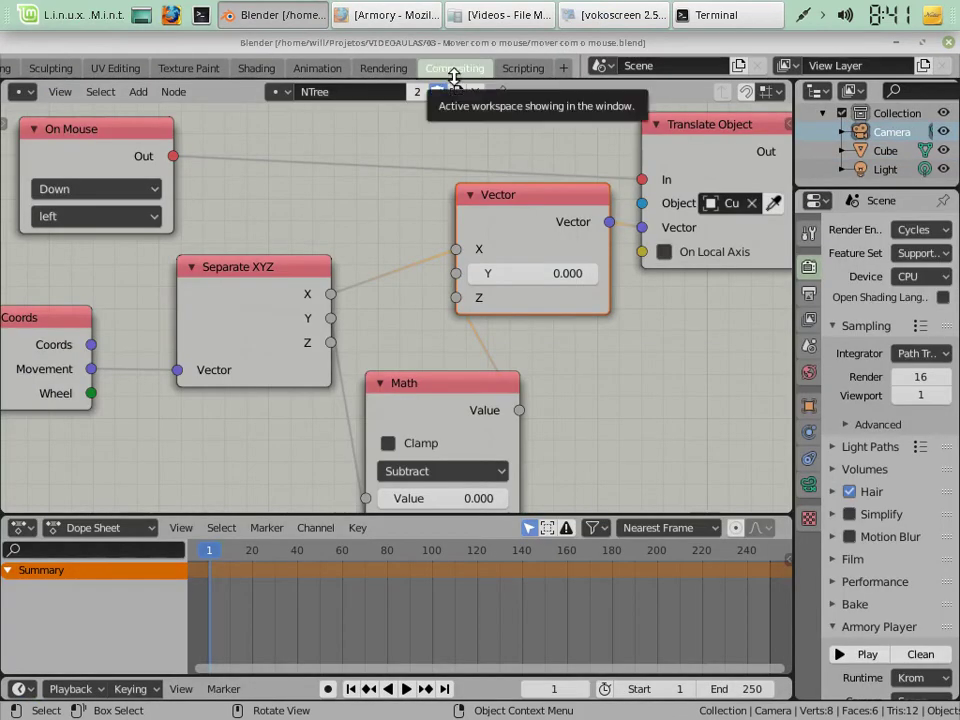
pyautogui.scroll(-1, 257, 290)
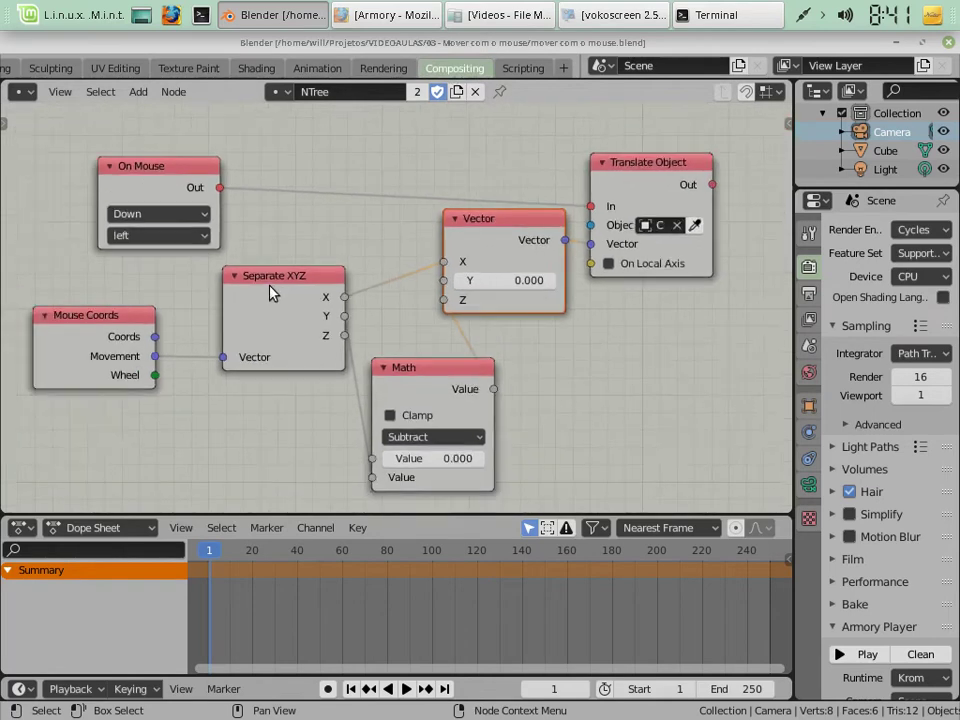
pyautogui.scroll(-1, 270, 290)
pyautogui.click(194, 210)
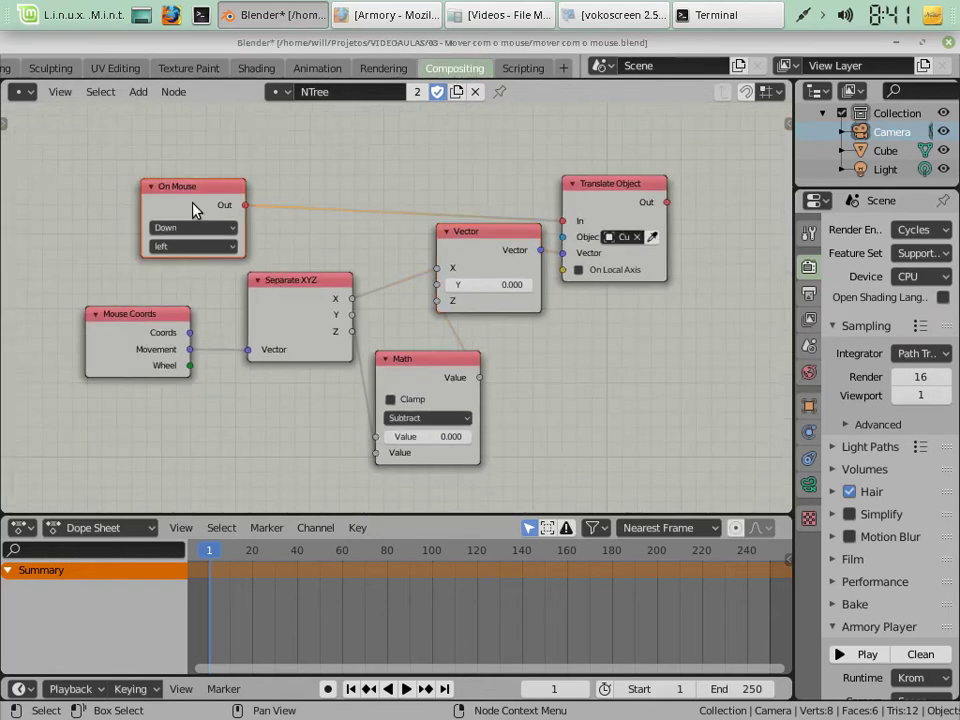
# - Delete the On Mouse node and add an On Surface node at the top left
pyautogui.press('x')
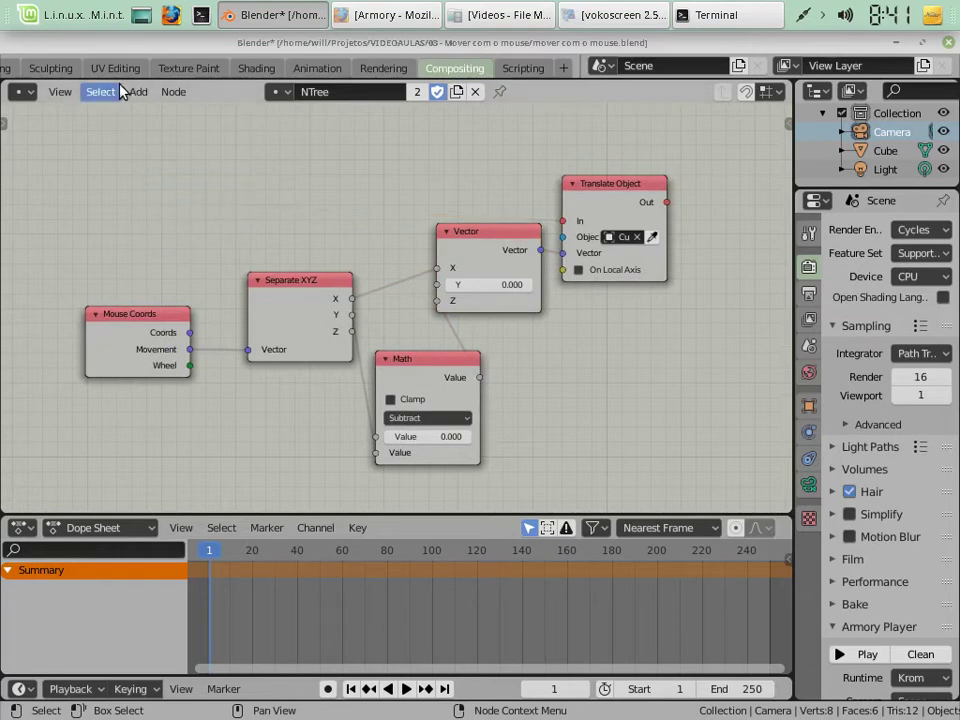
pyautogui.click(138, 92)
pyautogui.moveTo(182, 234)
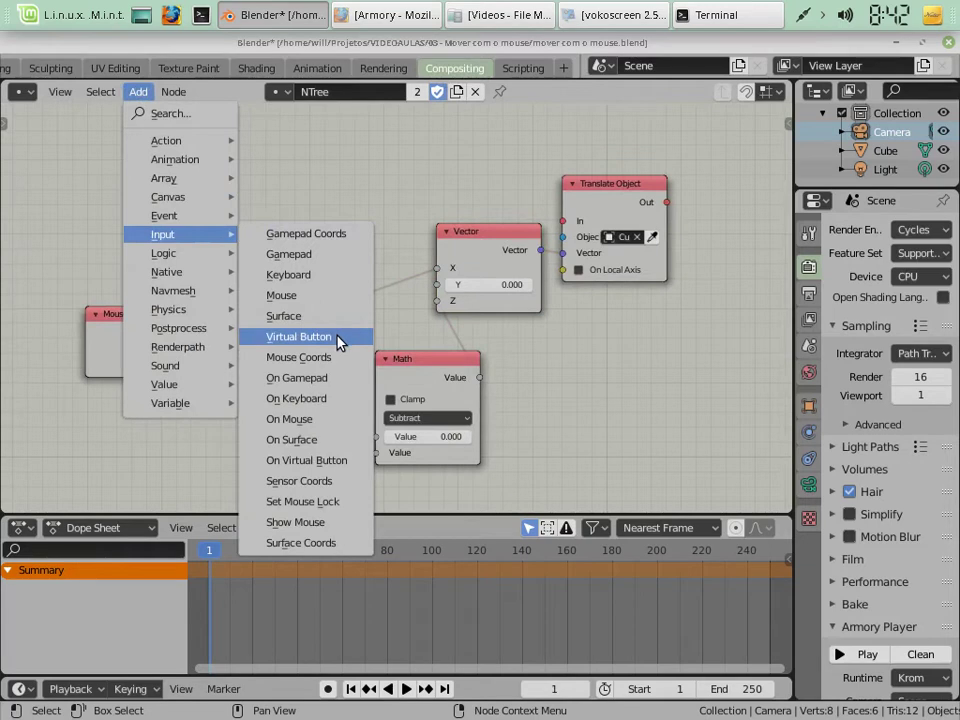
pyautogui.click(326, 442)
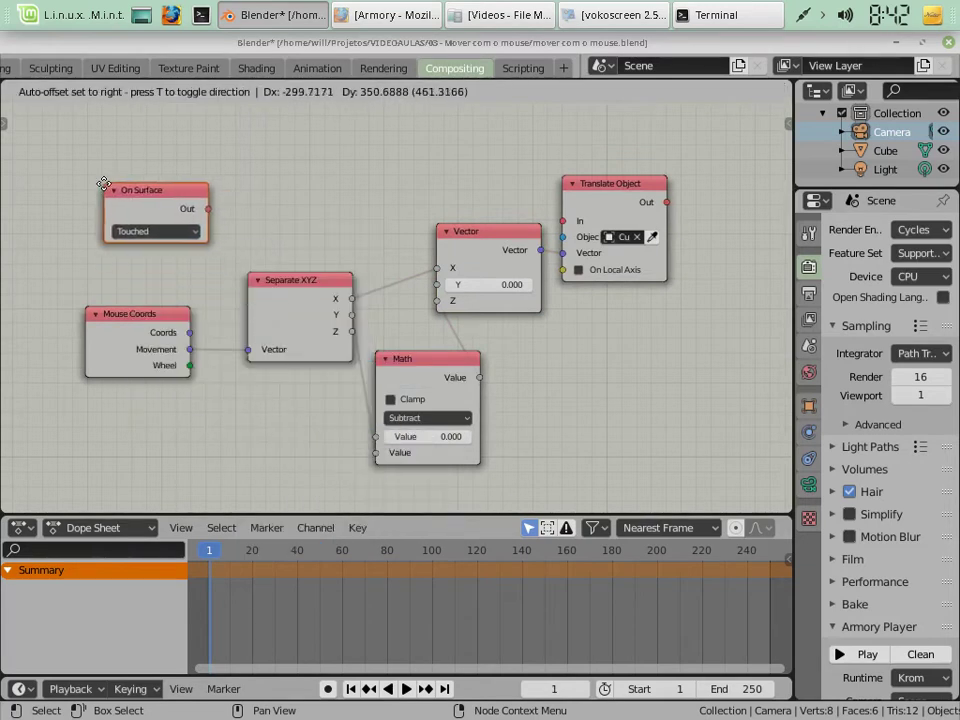
pyautogui.click(98, 191)
# - Wire On Surface's Out into Translate Object's In and delete the Mouse Coords node
pyautogui.moveTo(200, 209); pyautogui.dragTo(565, 220)
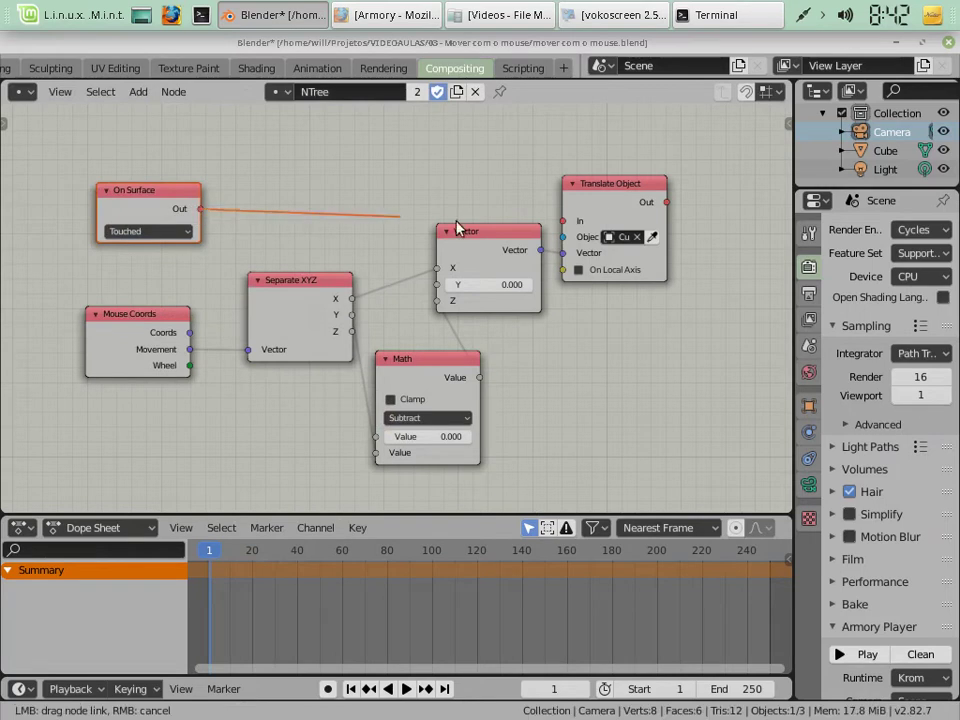
pyautogui.click(113, 342)
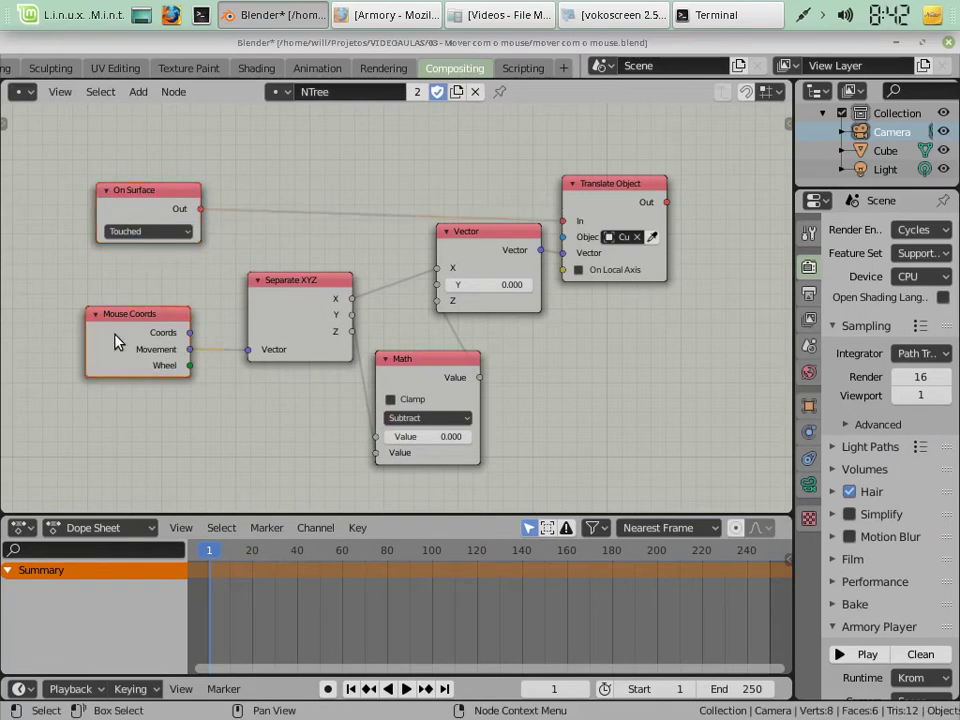
pyautogui.press('Delete')
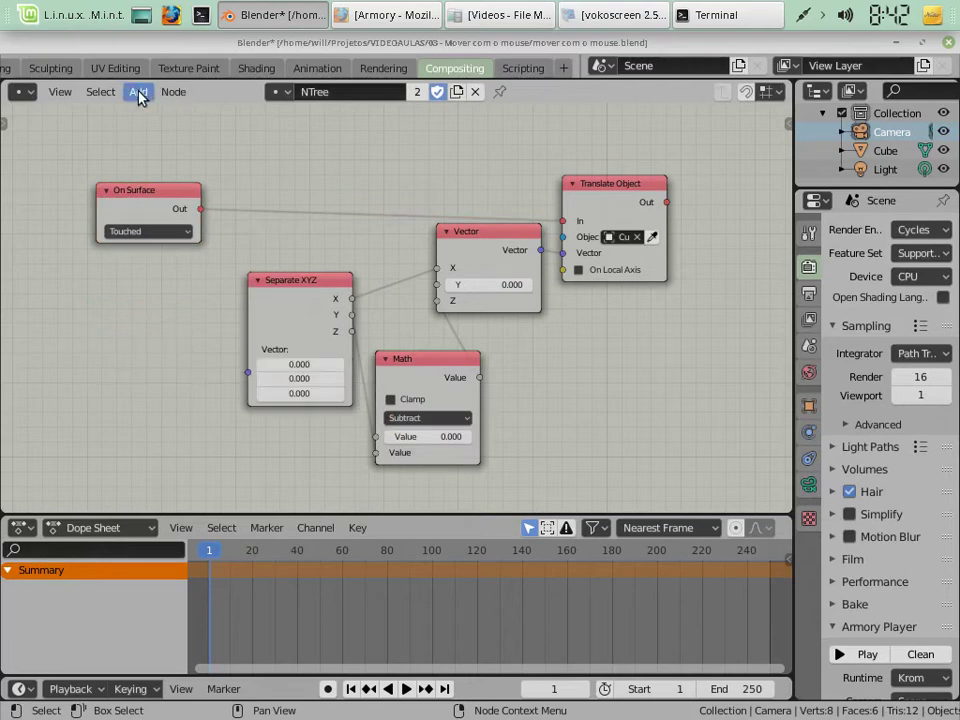
# - Add a Surface Coords node feeding Movement into Separate XYZ's Vector, then run the game with F5
pyautogui.click(138, 92)
pyautogui.moveTo(187, 242)
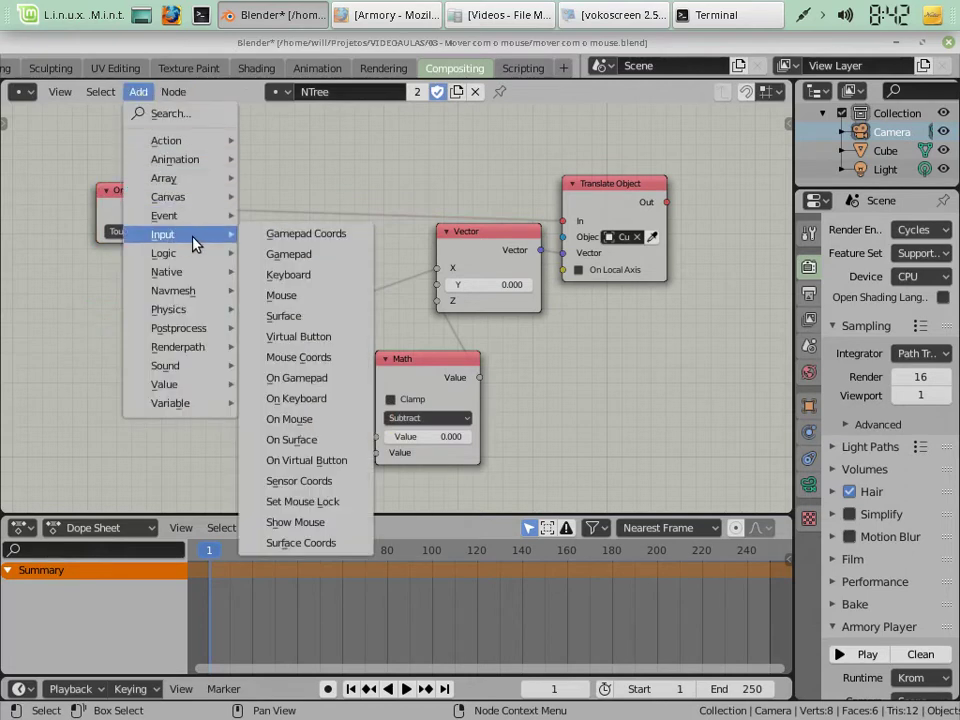
pyautogui.click(300, 543)
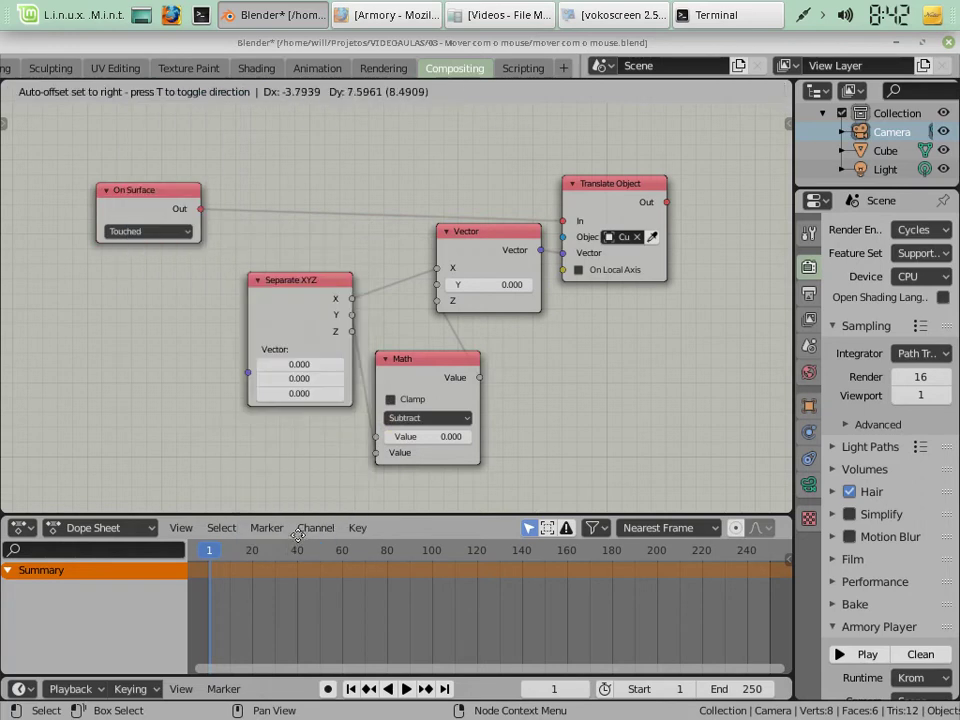
pyautogui.click(79, 298)
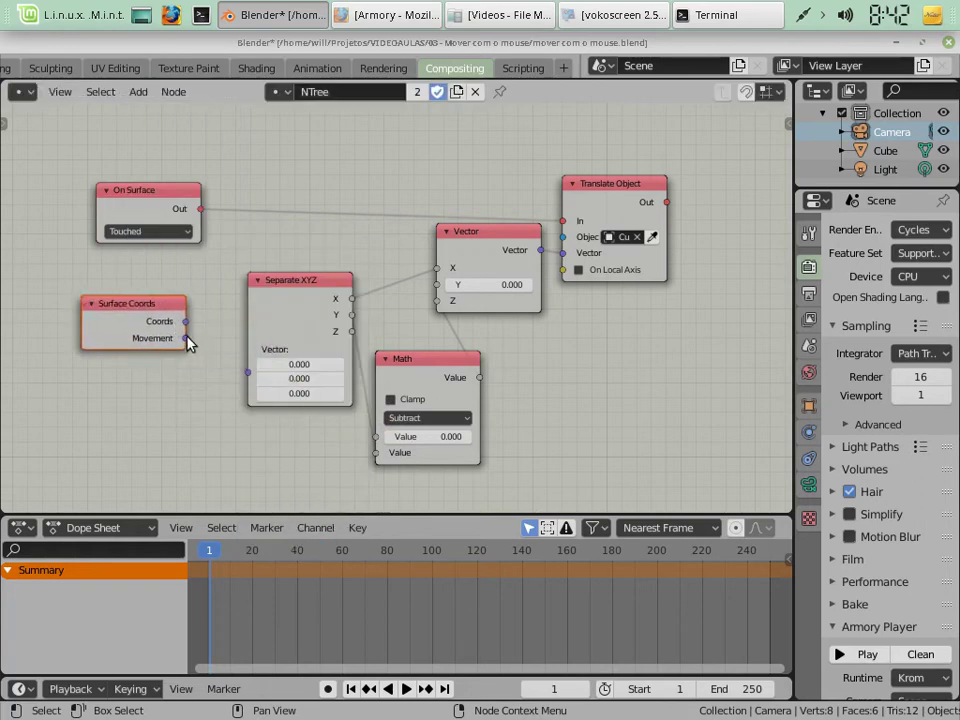
pyautogui.moveTo(186, 338); pyautogui.dragTo(248, 381)
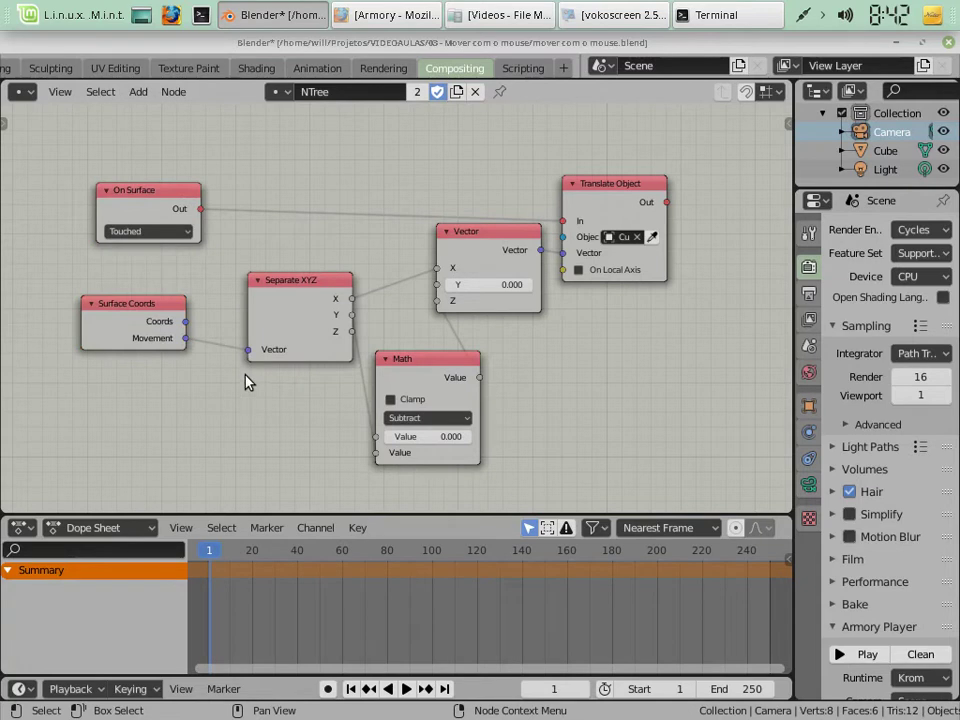
pyautogui.press('F5')
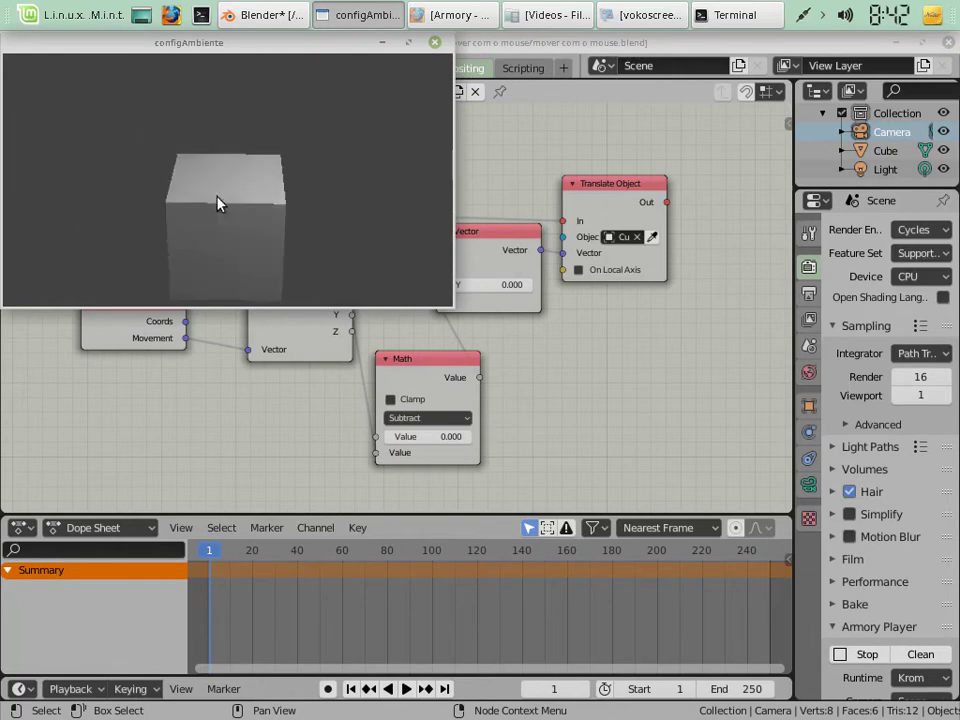
# - Close the configAmbiente player window after testing the cube's movement
pyautogui.click(434, 42)
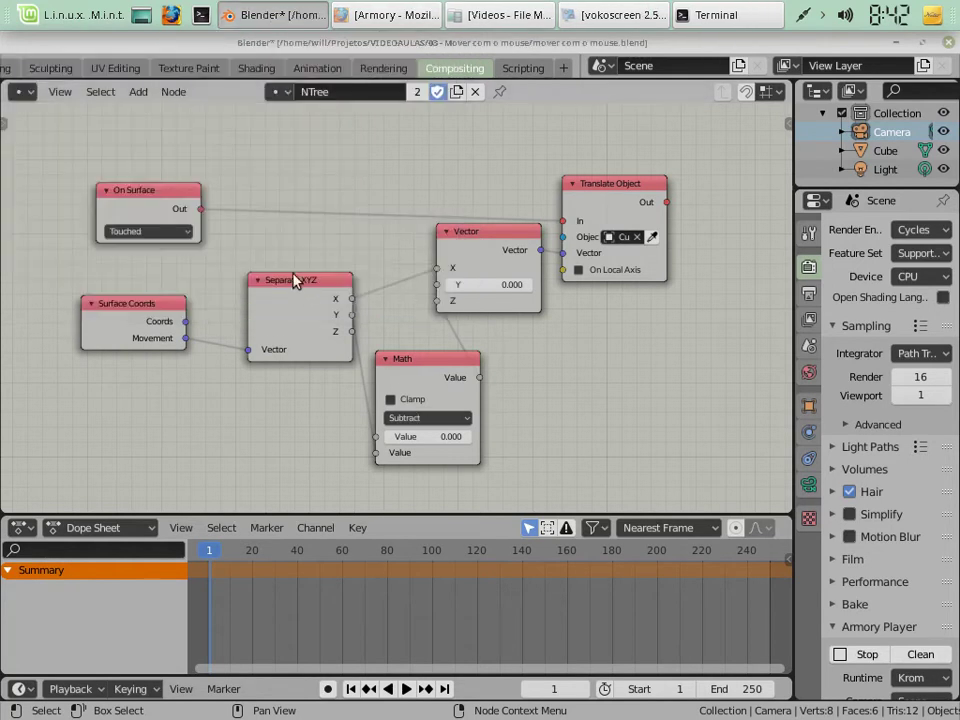
# - Shift Separate XYZ and Math left, and move Translate Object and Vector to the right
pyautogui.moveTo(293, 280); pyautogui.dragTo(266, 276)
pyautogui.moveTo(421, 363); pyautogui.dragTo(376, 367)
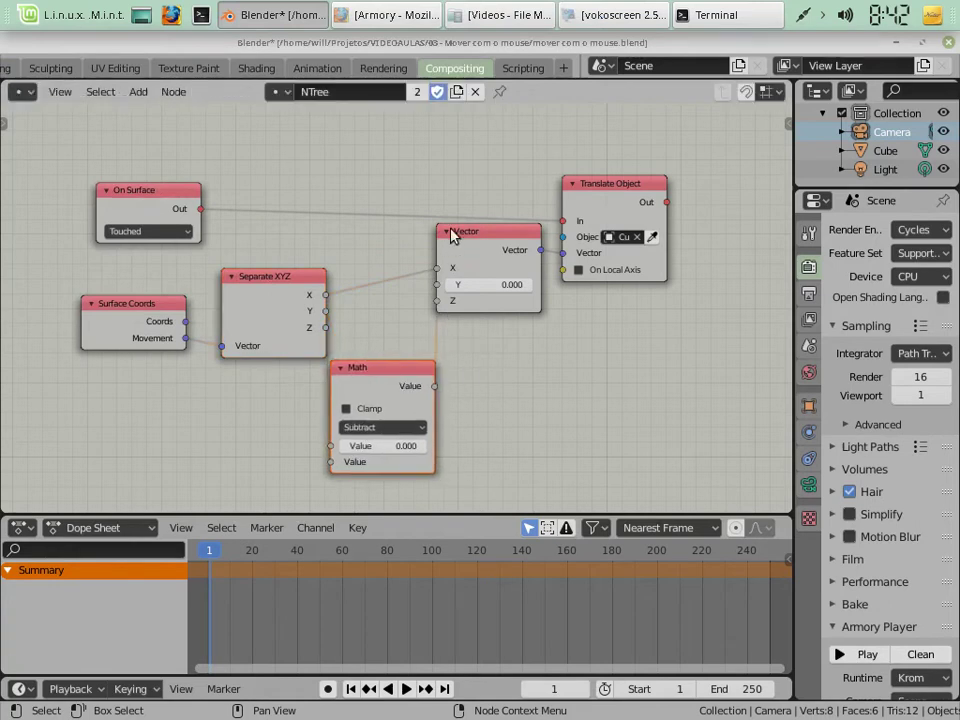
pyautogui.moveTo(619, 183); pyautogui.dragTo(697, 153)
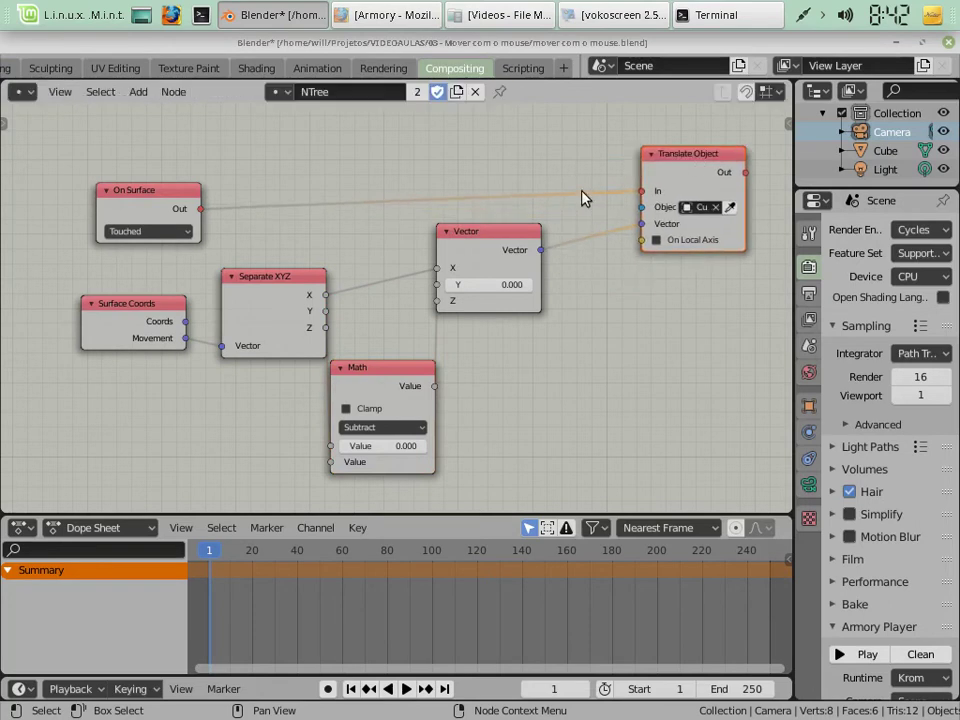
pyautogui.moveTo(469, 234); pyautogui.dragTo(556, 217)
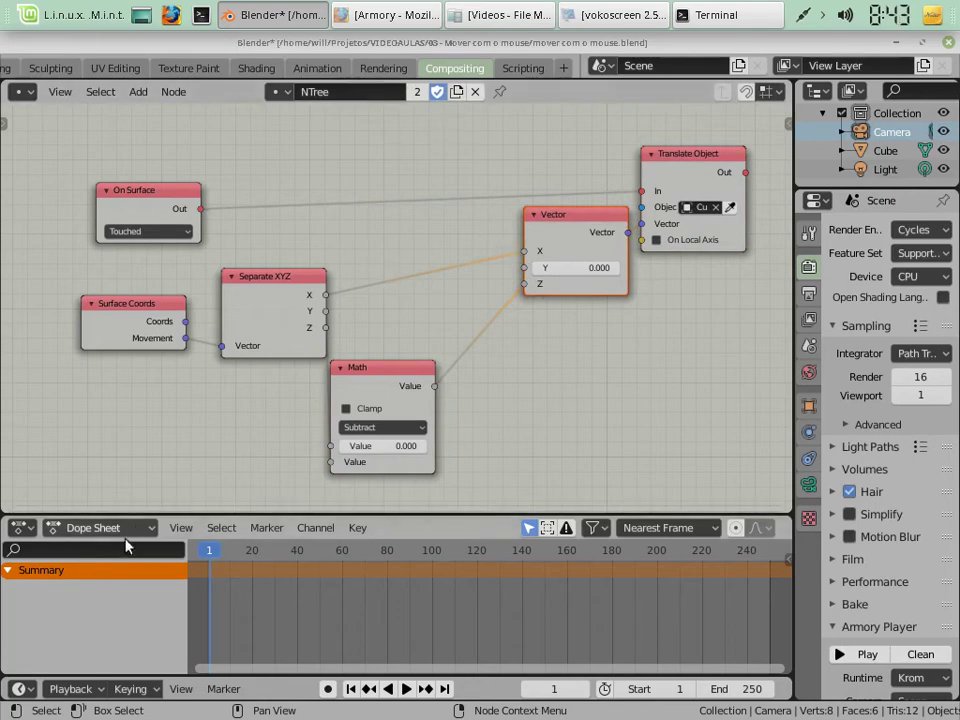
# - Add a Math node and drop it onto the Separate XYZ X to Vector X link
pyautogui.click(139, 92)
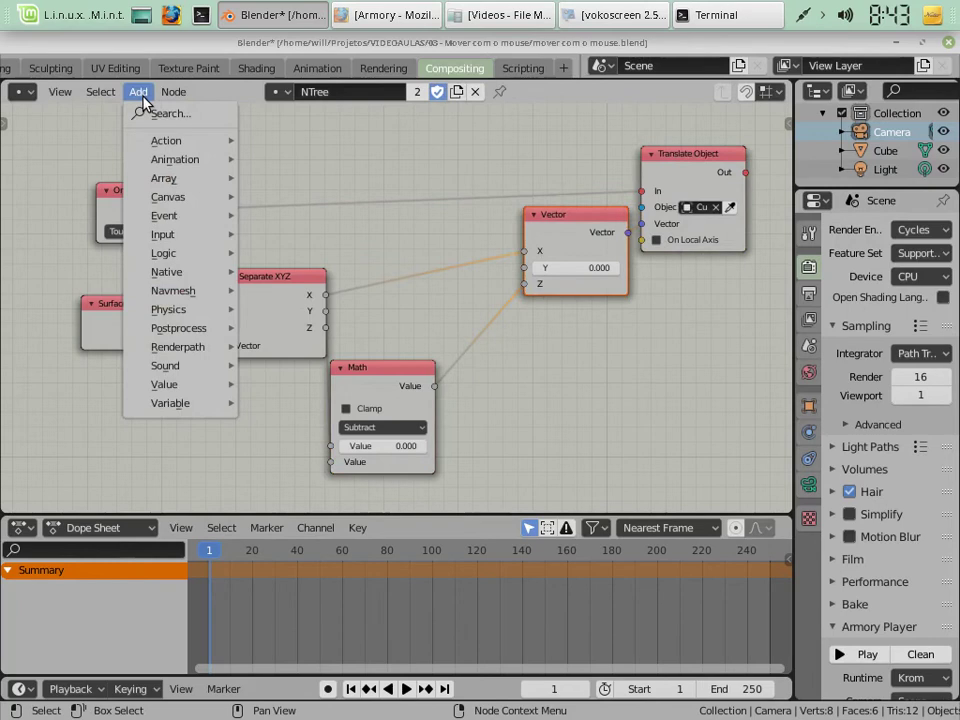
pyautogui.moveTo(181, 386)
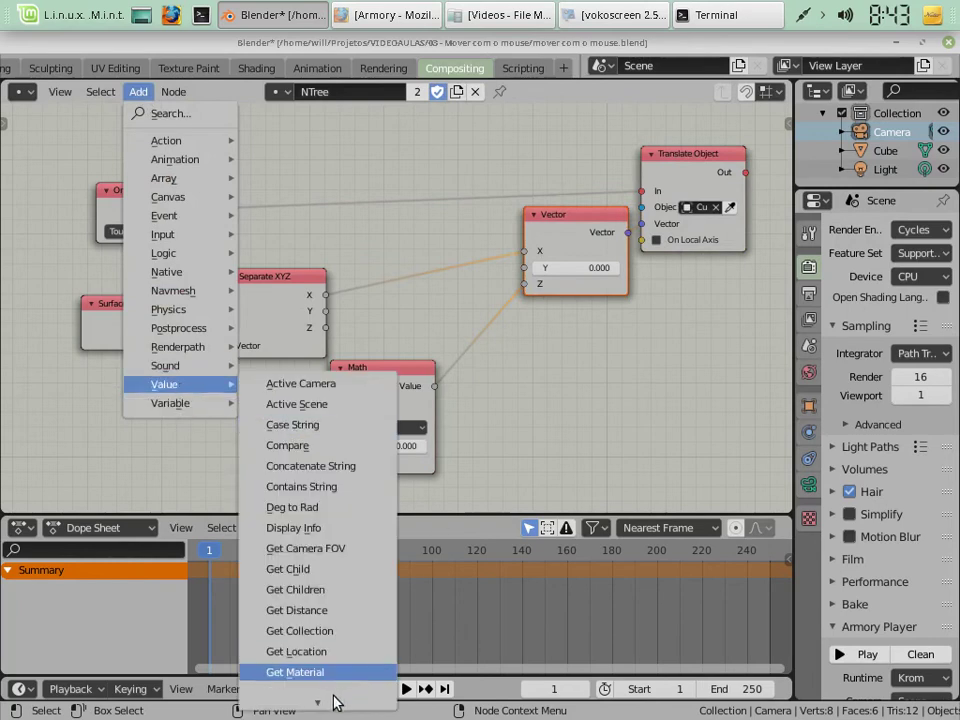
pyautogui.scroll(-8, 335, 703)
pyautogui.scroll(-2, 369, 407)
pyautogui.scroll(2, 369, 407)
pyautogui.scroll(-8, 300, 605)
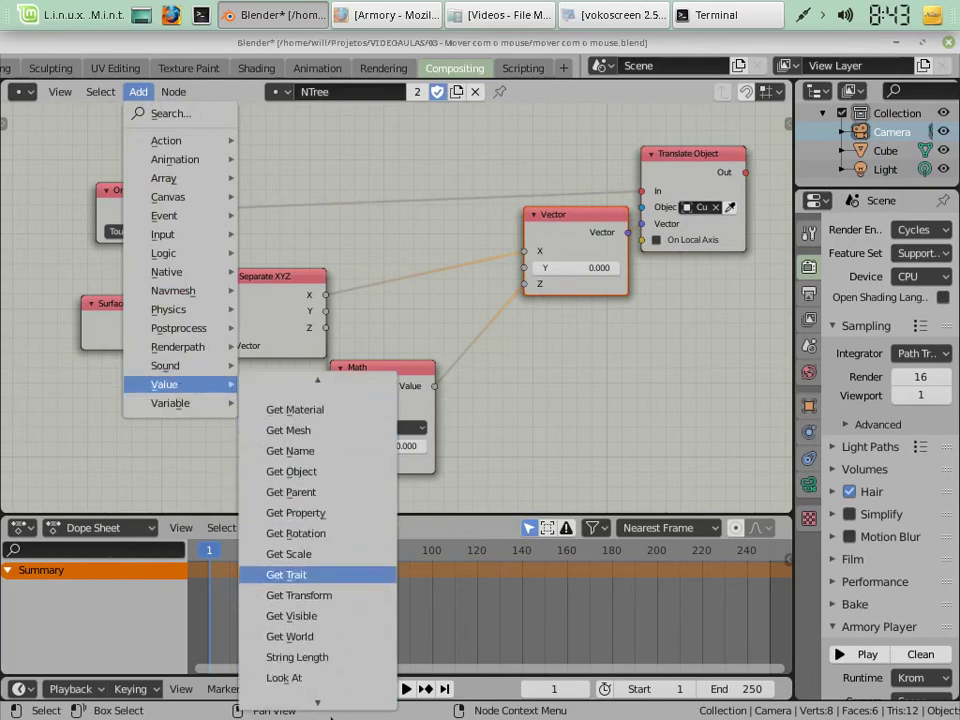
pyautogui.click(302, 516)
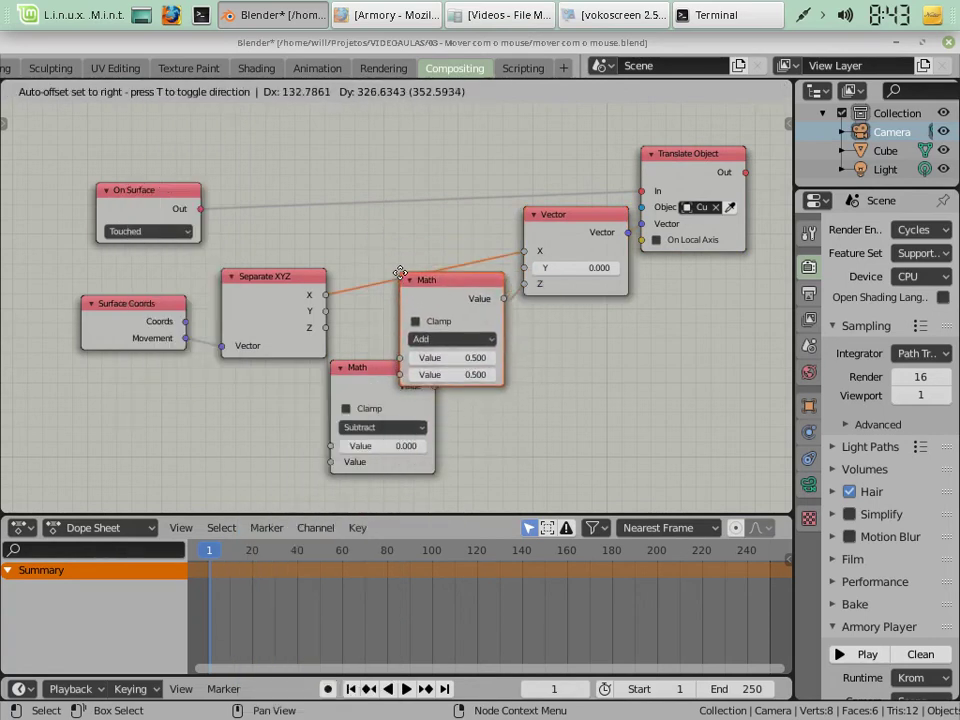
pyautogui.click(384, 229)
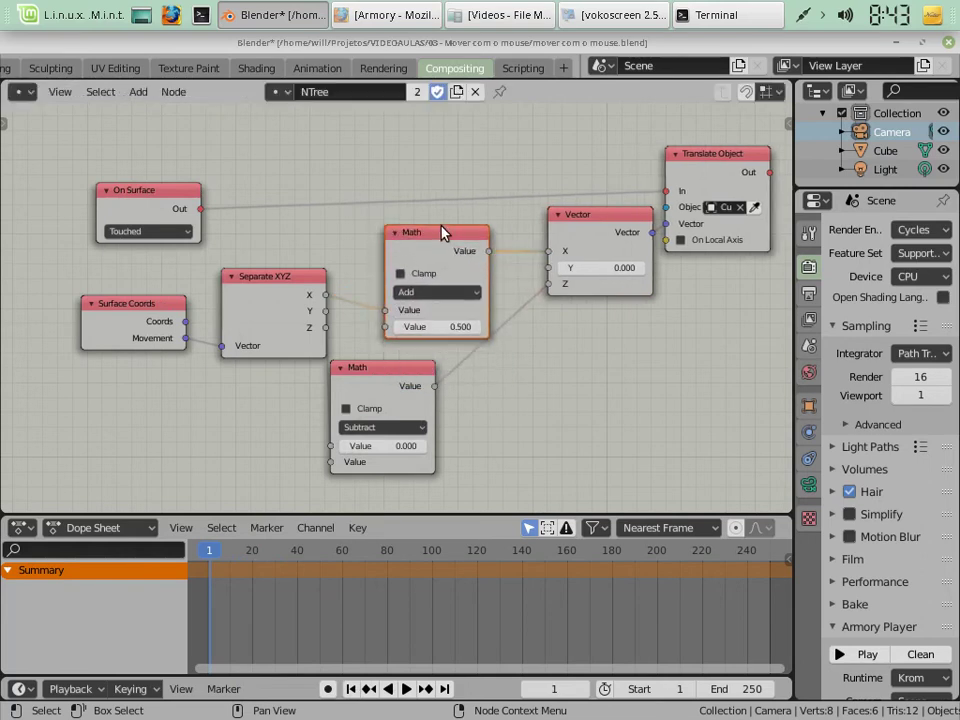
# - Switch the new Math node's operation to Divide and enter 5 as its second value
pyautogui.moveTo(410, 238); pyautogui.dragTo(407, 225)
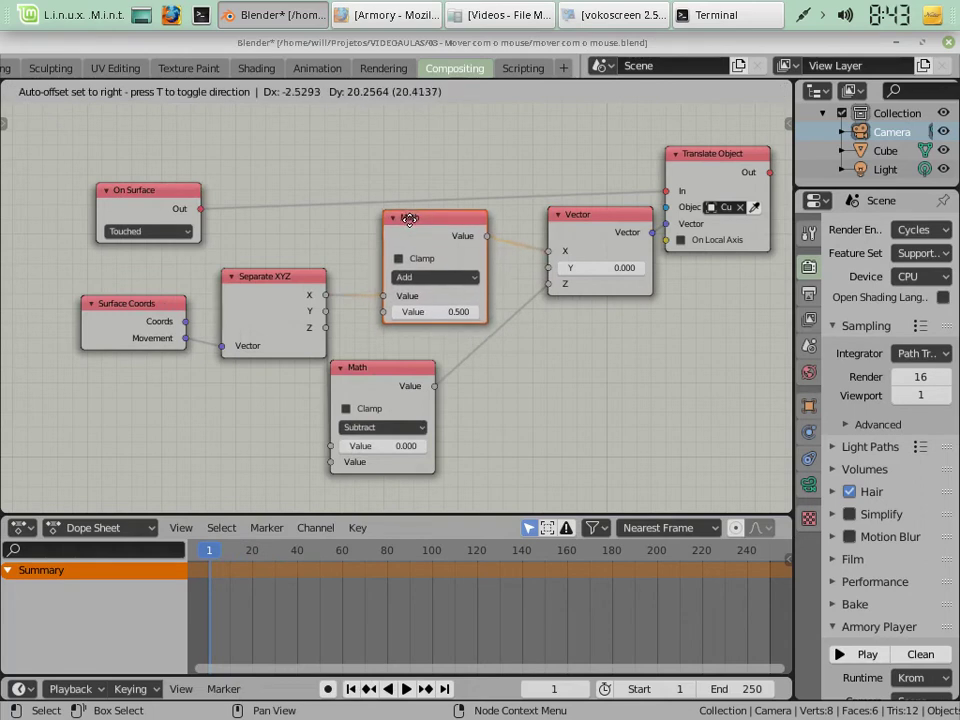
pyautogui.click(421, 280)
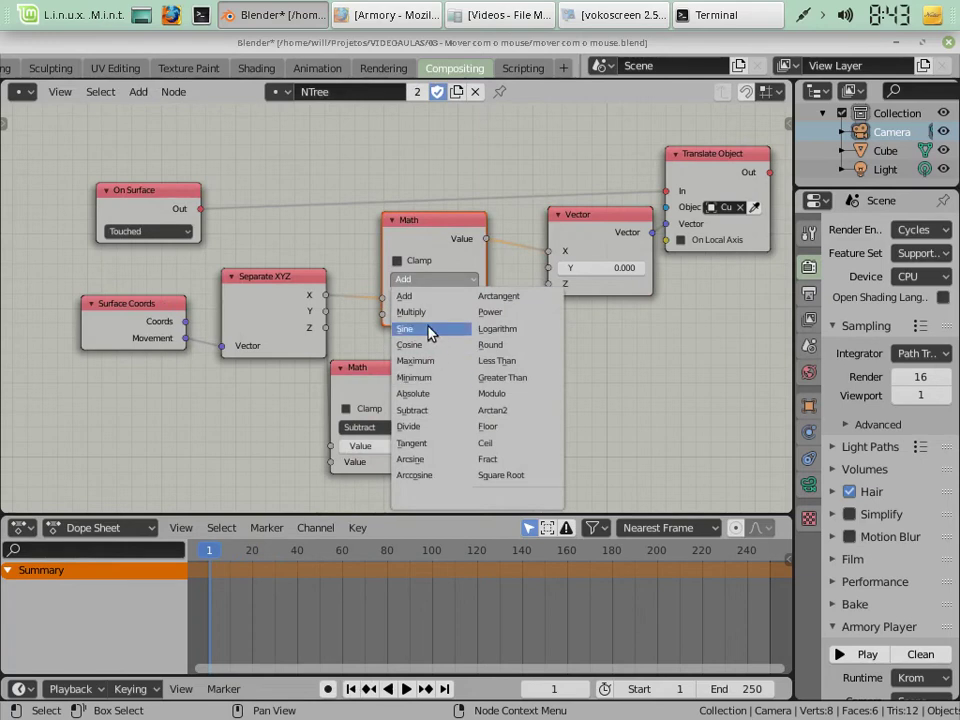
pyautogui.click(426, 430)
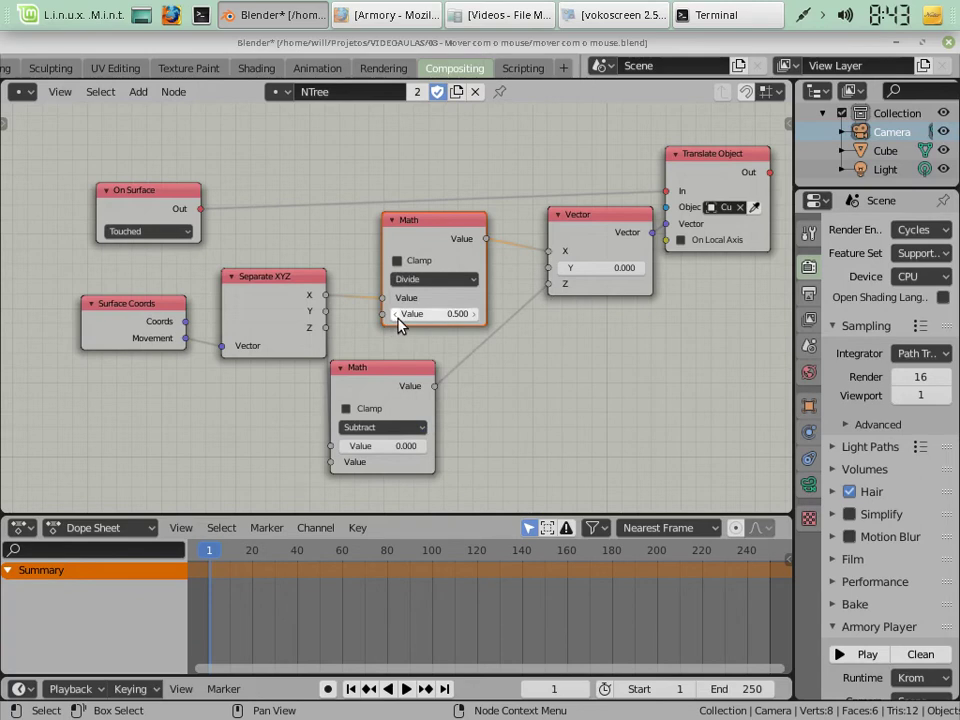
pyautogui.click(426, 316)
pyautogui.write('5')
pyautogui.press('Return')
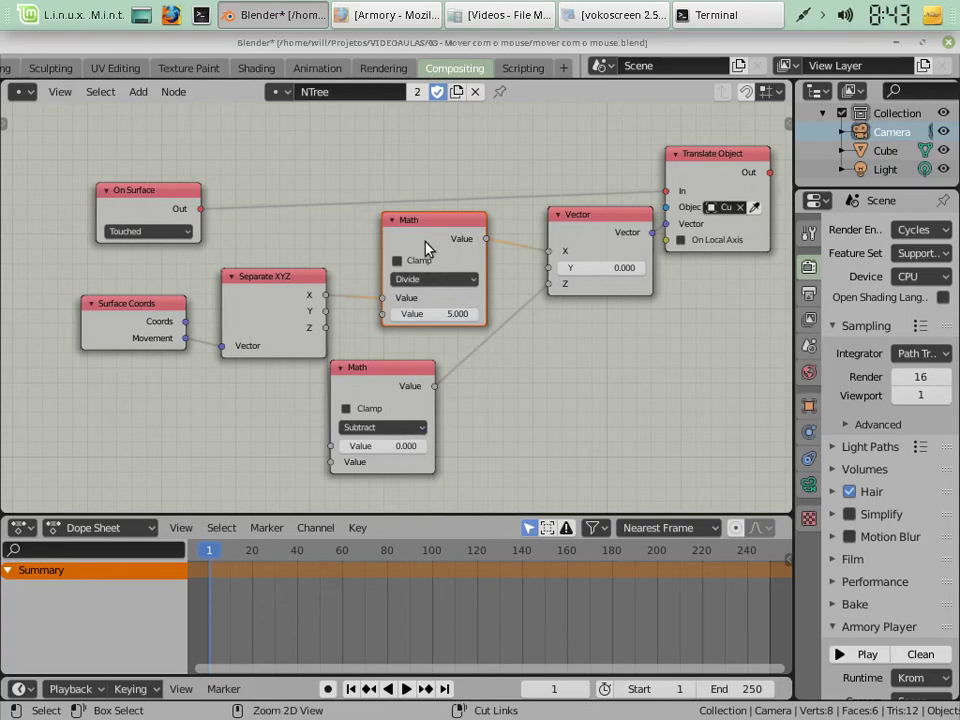
# - Duplicate the Divide-by-5 node into the Subtract-to-Vector Z link, placed below the first
pyautogui.hotkey('shift', 'd')
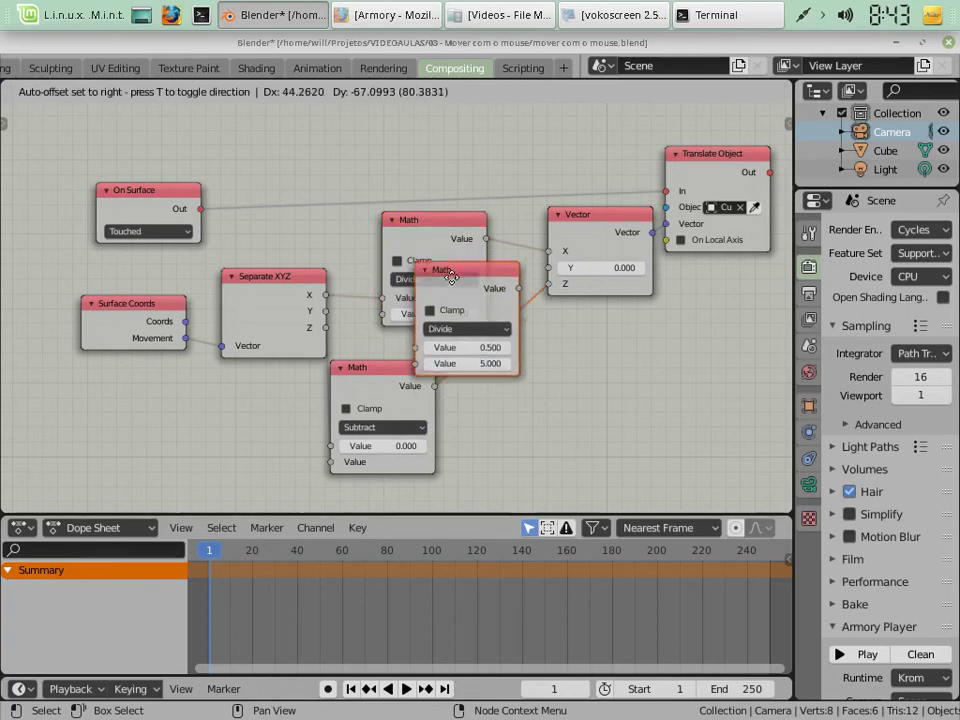
pyautogui.click(541, 306)
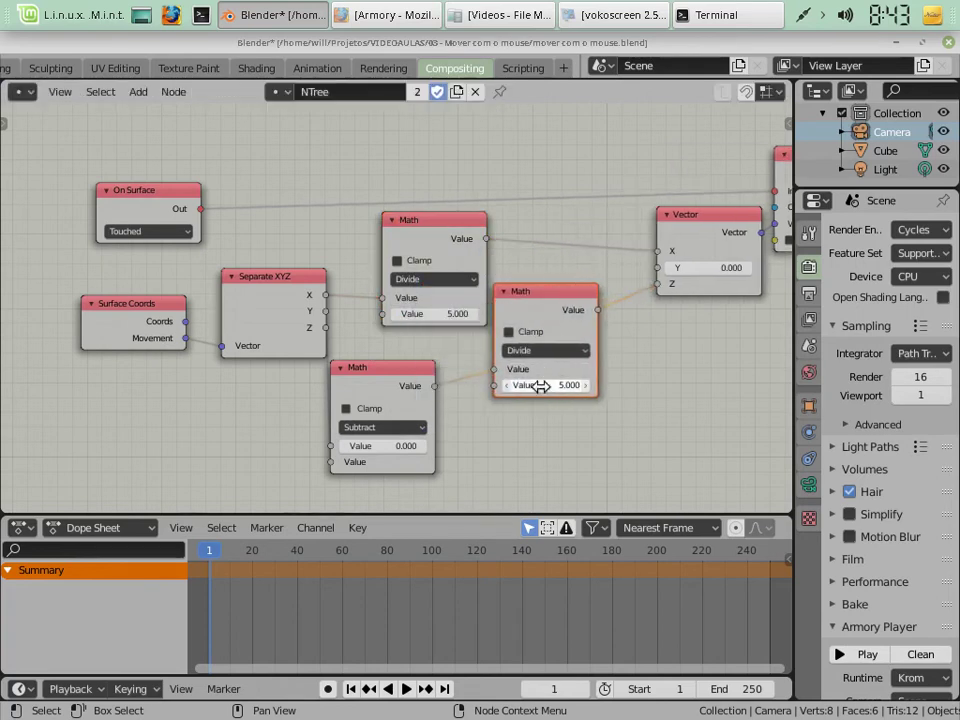
pyautogui.press('g')
pyautogui.click(517, 446)
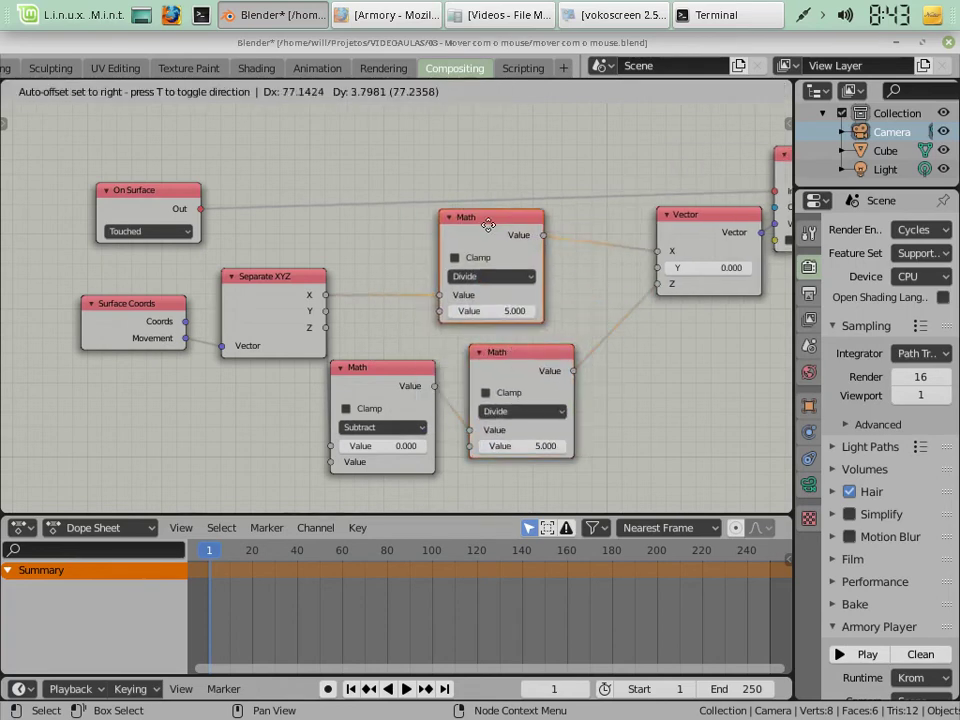
# - Regroup the layout: upper Divide node right, Translate Object up-left, Vector beside the Divide nodes
pyautogui.moveTo(429, 260); pyautogui.dragTo(516, 261)
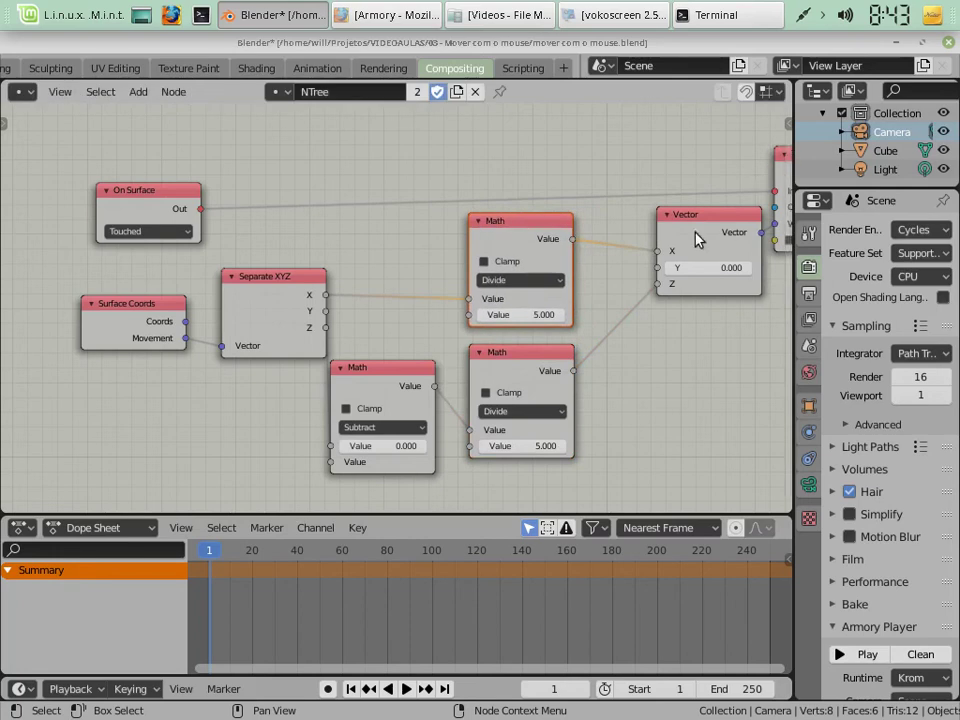
pyautogui.scroll(-1, 650, 280)
pyautogui.moveTo(757, 196); pyautogui.dragTo(691, 135)
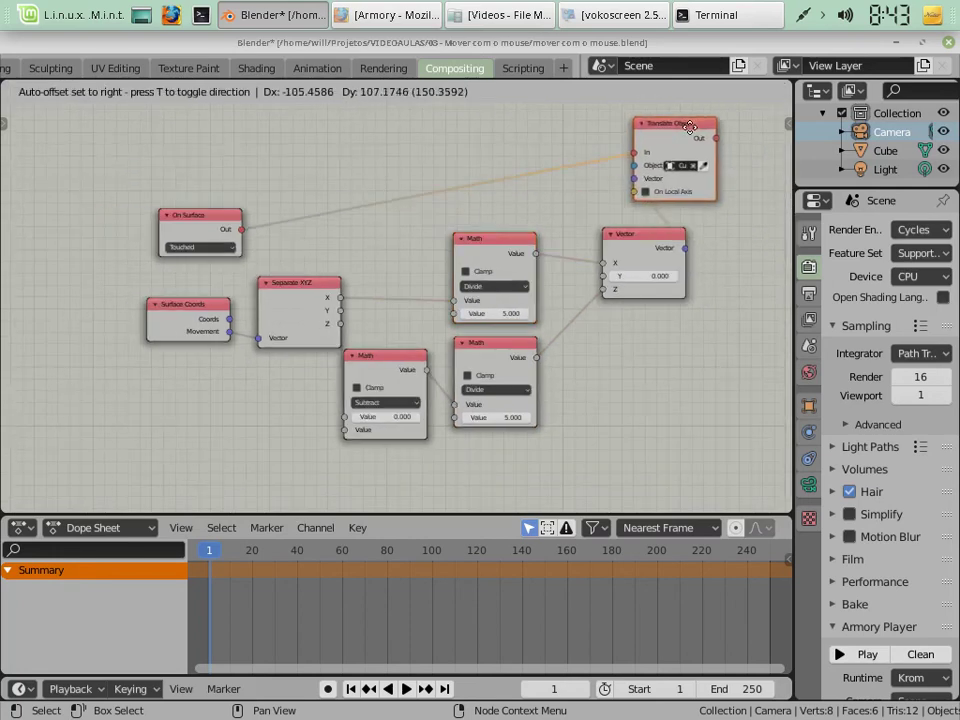
pyautogui.moveTo(643, 238); pyautogui.dragTo(598, 250)
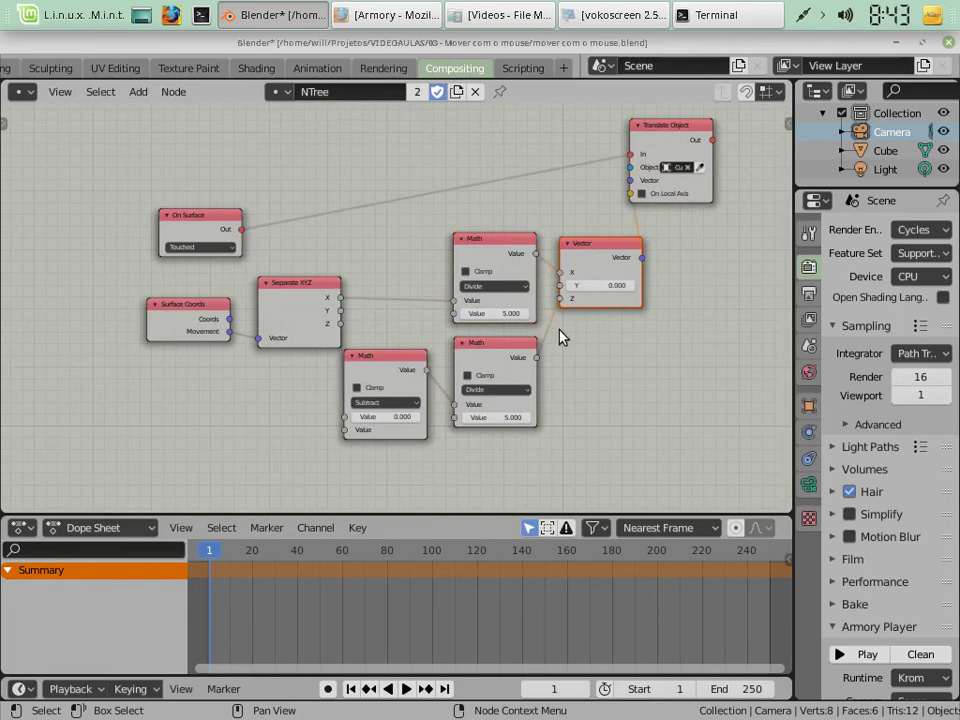
pyautogui.press('F5')
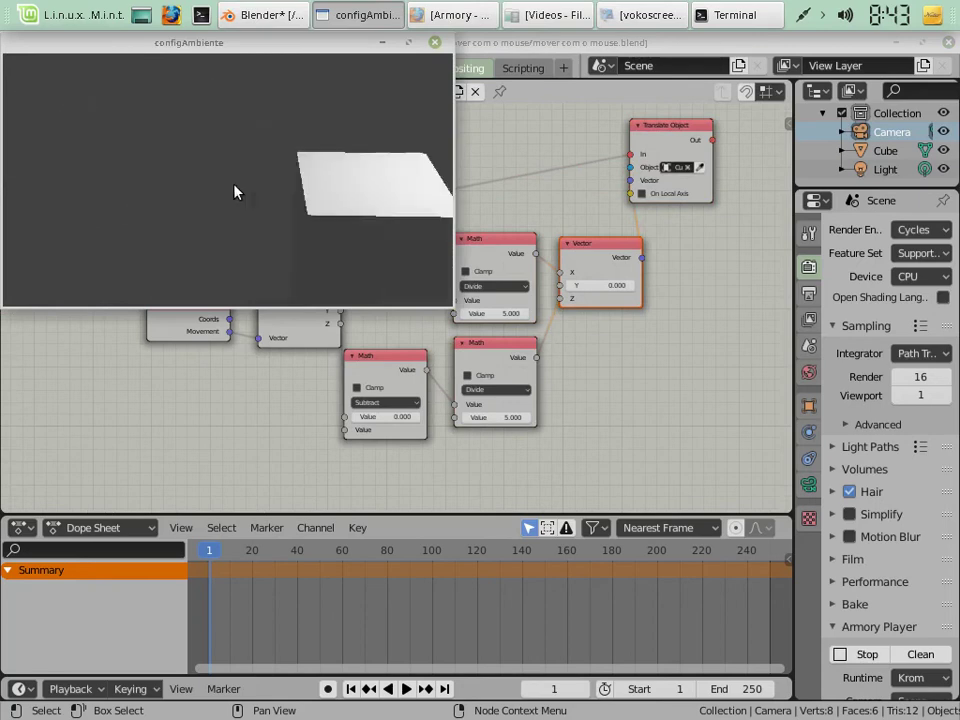
pyautogui.click(434, 43)
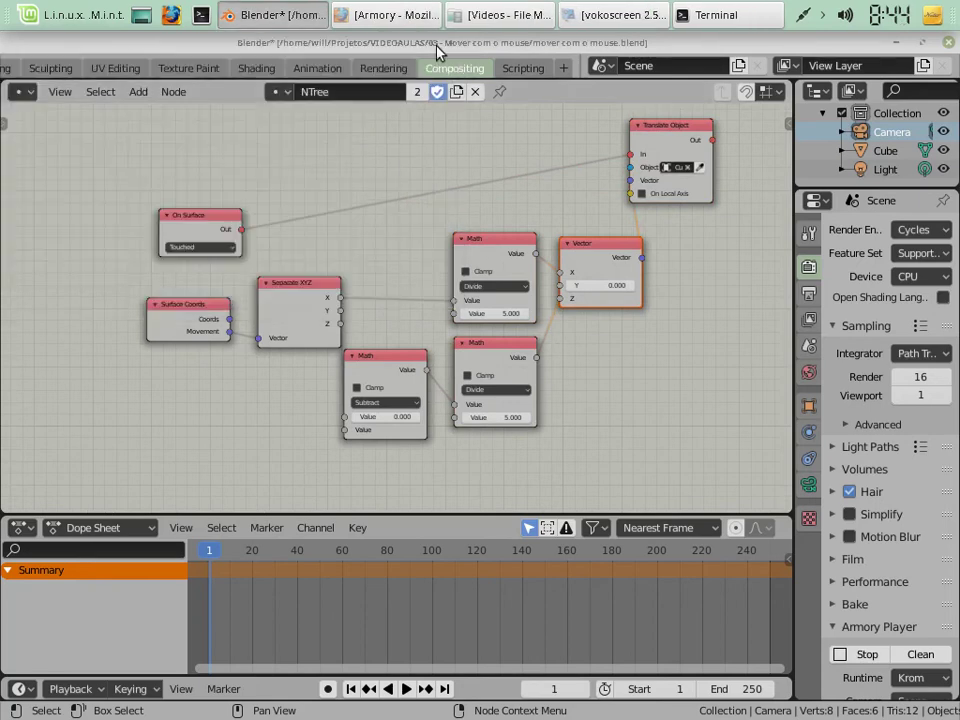
# - Set the divisor of both Divide Math nodes to 10
pyautogui.scroll(1, 482, 259)
pyautogui.scroll(2, 520, 300)
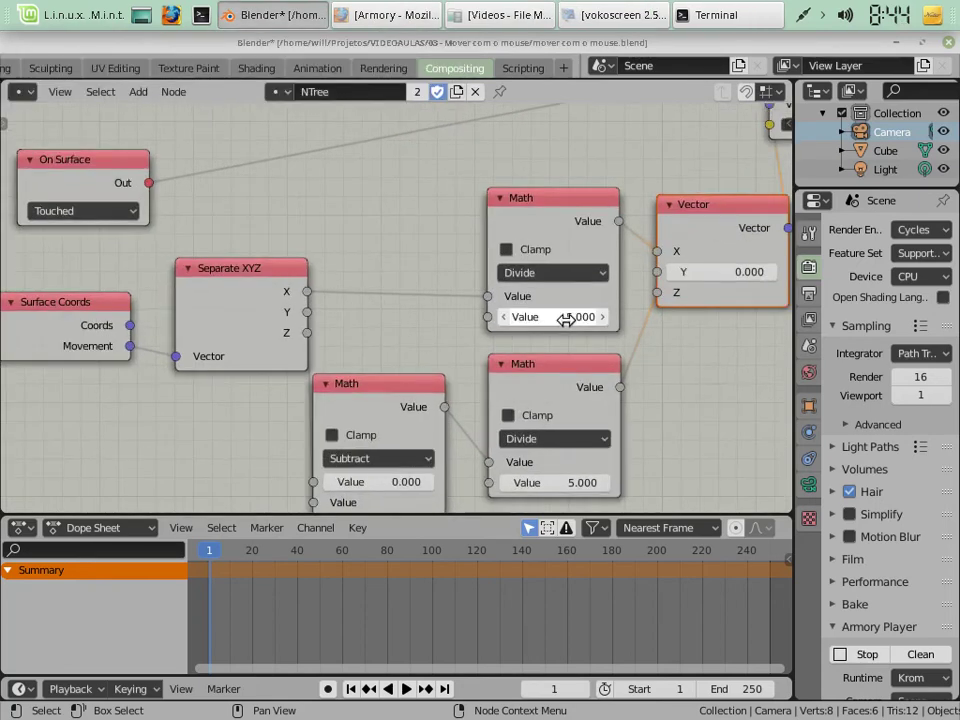
pyautogui.click(563, 316)
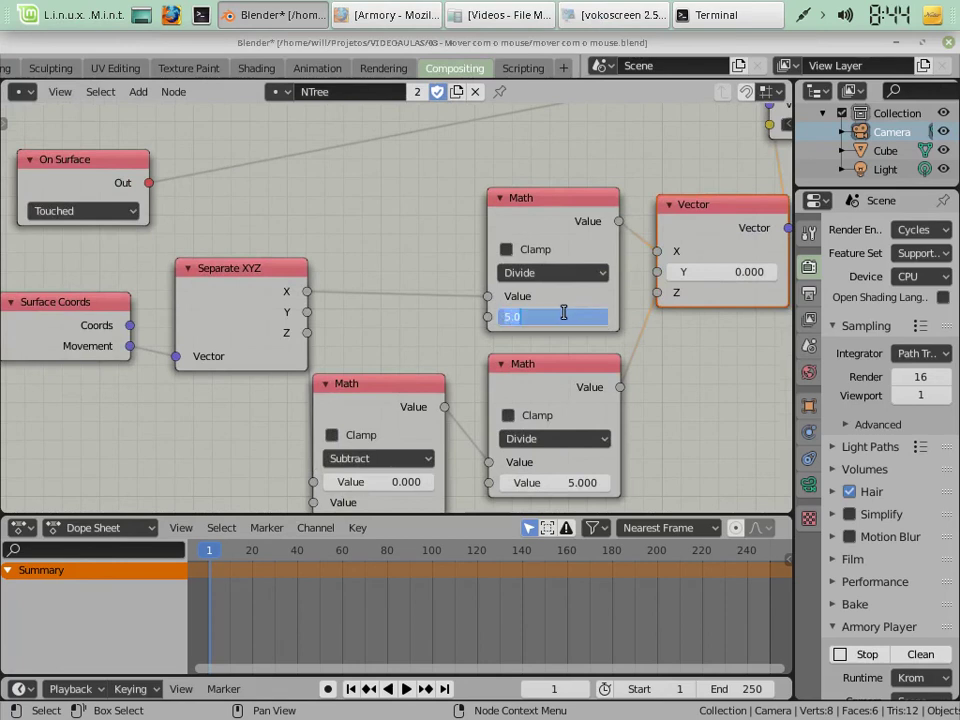
pyautogui.write('10')
pyautogui.press('Return')
pyautogui.click(565, 482)
pyautogui.write('10')
pyautogui.press('Return')
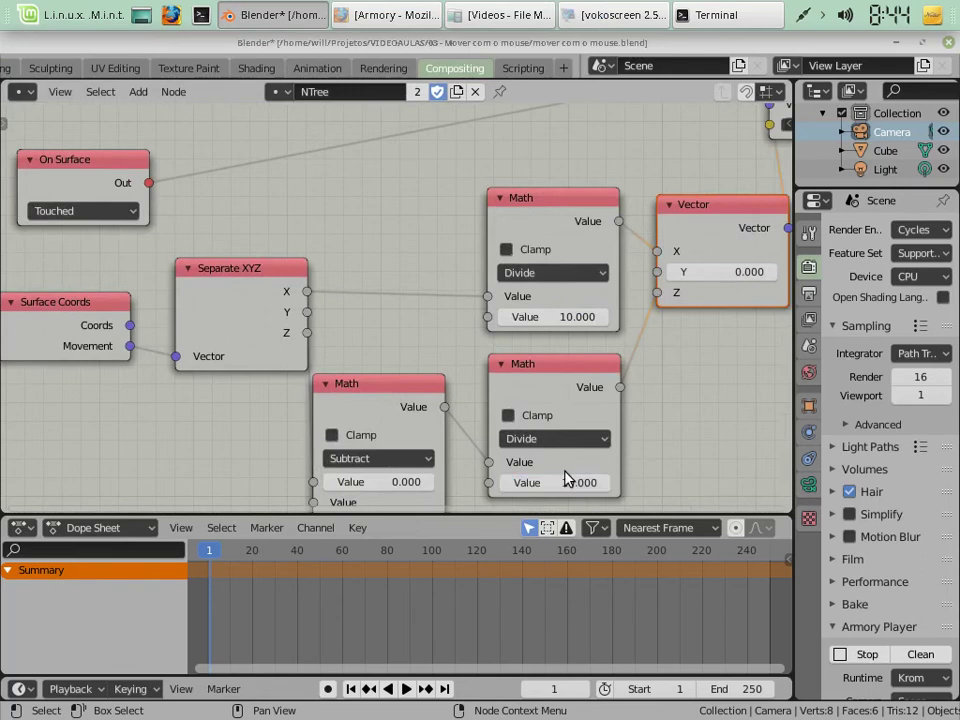
# - Clean the project build and launch the game to test the cube's movement
pyautogui.click(911, 655)
pyautogui.click(842, 650)
pyautogui.click(845, 654)
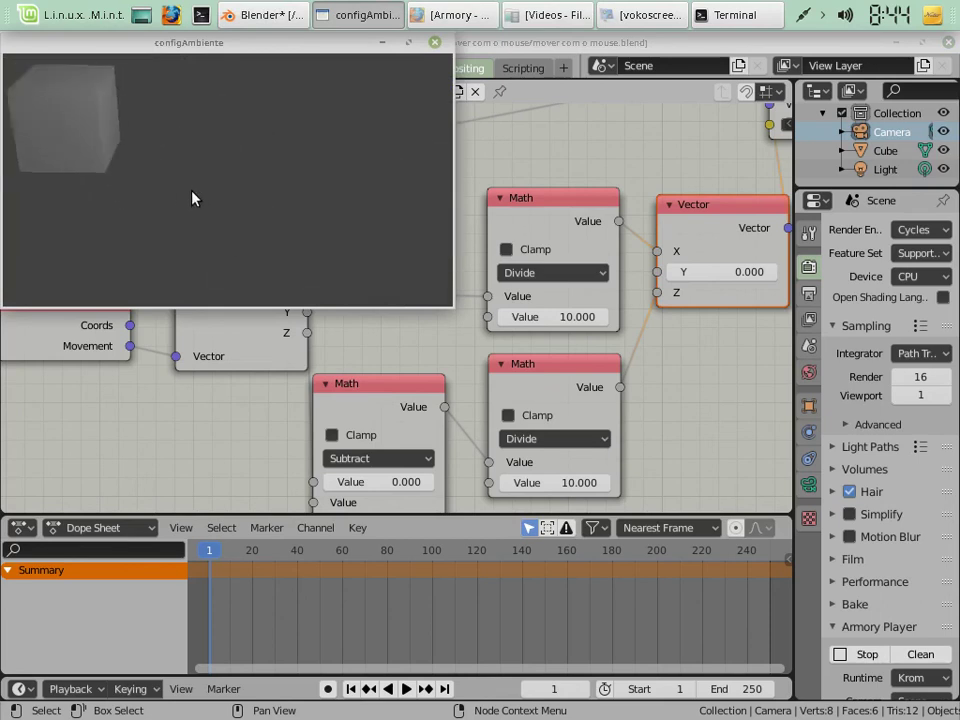
# - Close the player, change both Divide divisors to 20, and relaunch the game with F5
pyautogui.click(434, 42)
pyautogui.click(575, 316)
pyautogui.write('20')
pyautogui.press('Return')
pyautogui.click(555, 482)
pyautogui.write('20')
pyautogui.press('Return')
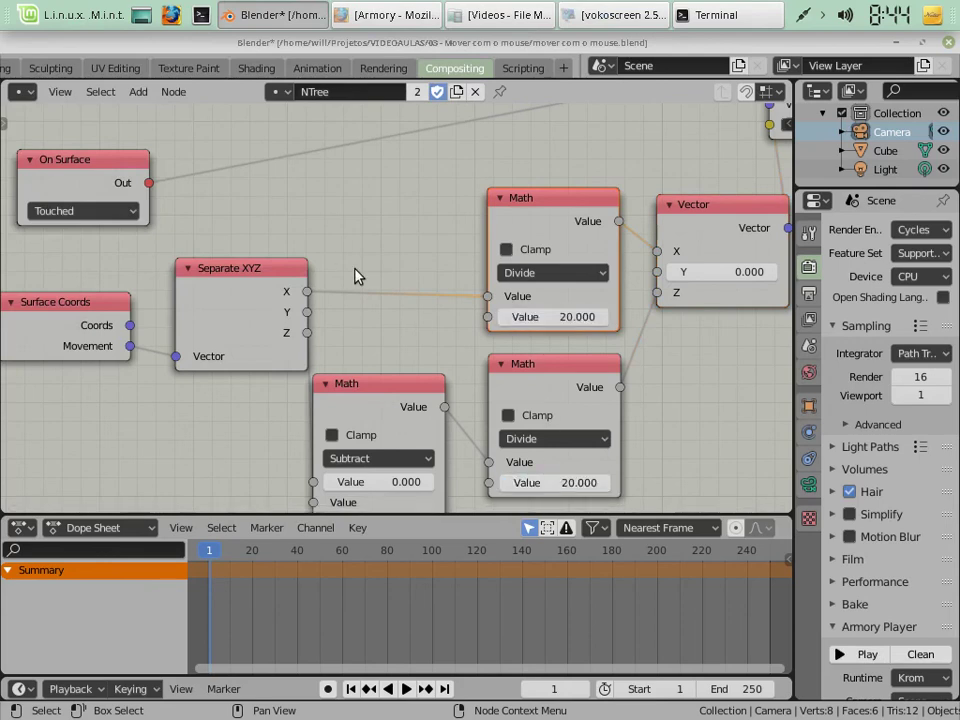
pyautogui.press('F5')
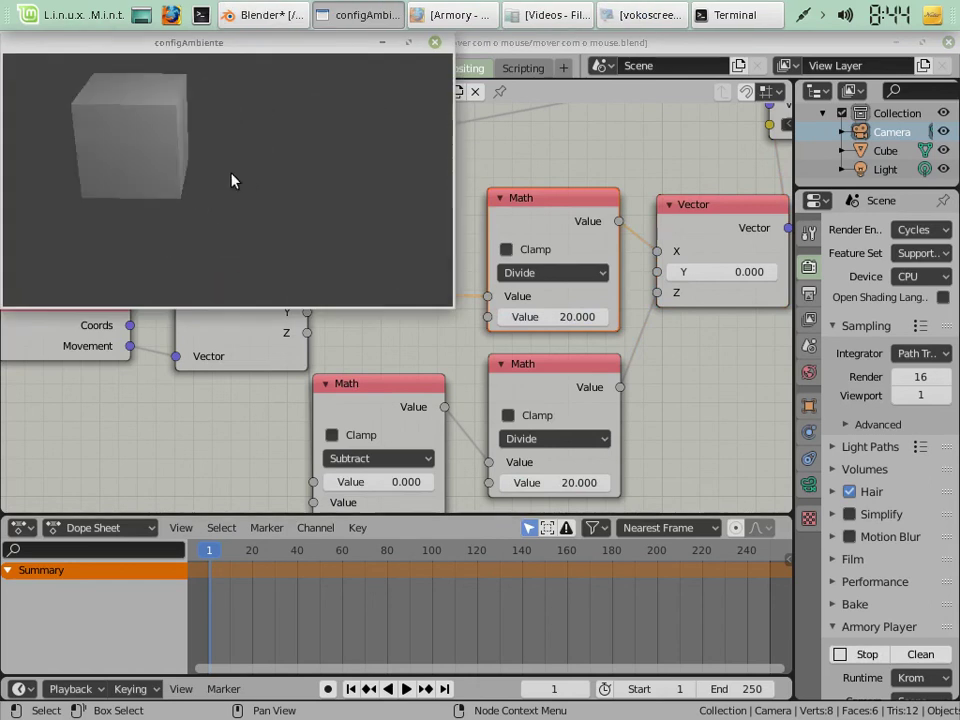
# - Close the player and set both Divide node divisors to 40
pyautogui.click(435, 42)
pyautogui.click(532, 317)
pyautogui.write('40')
pyautogui.press('Return')
pyautogui.click(555, 483)
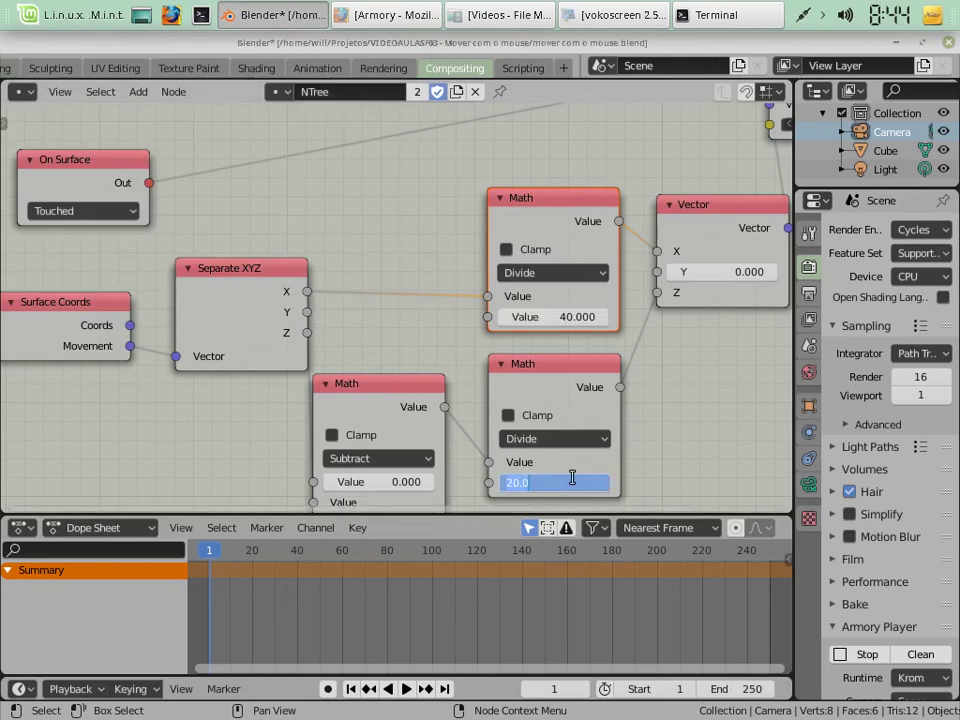
pyautogui.write('40.000')
pyautogui.press('Return')
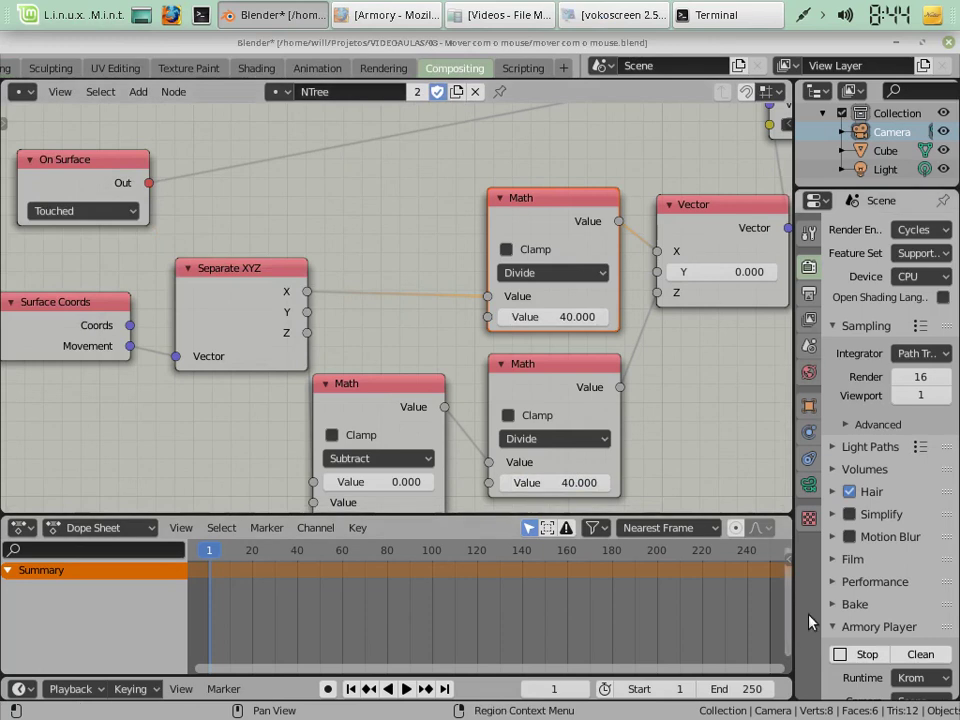
# - Clean the project build and run the game again
pyautogui.click(906, 655)
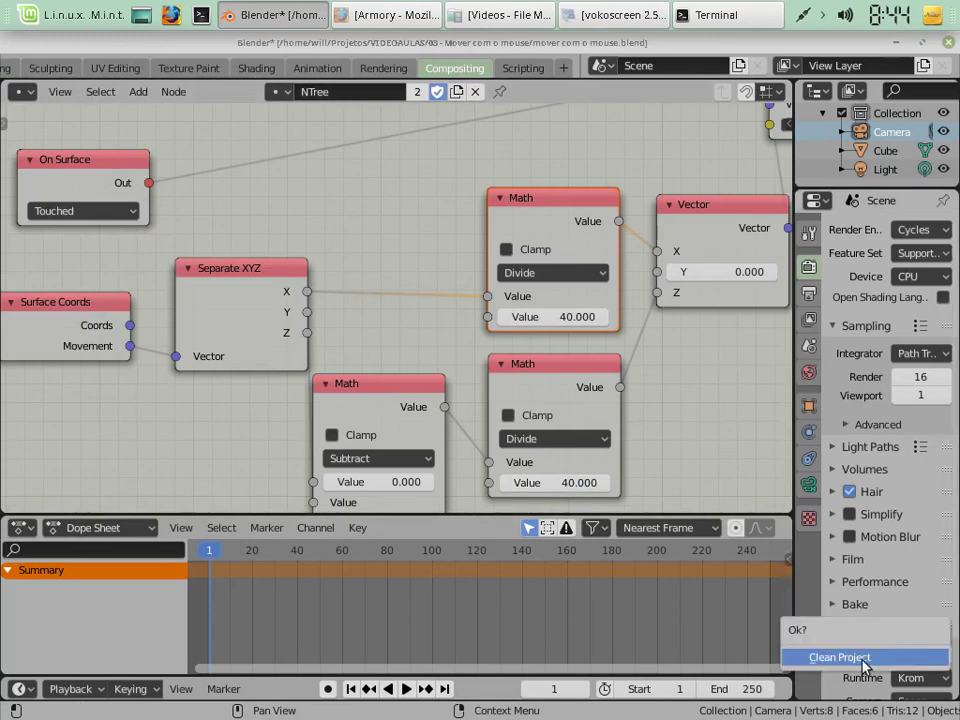
pyautogui.click(840, 657)
pyautogui.click(852, 656)
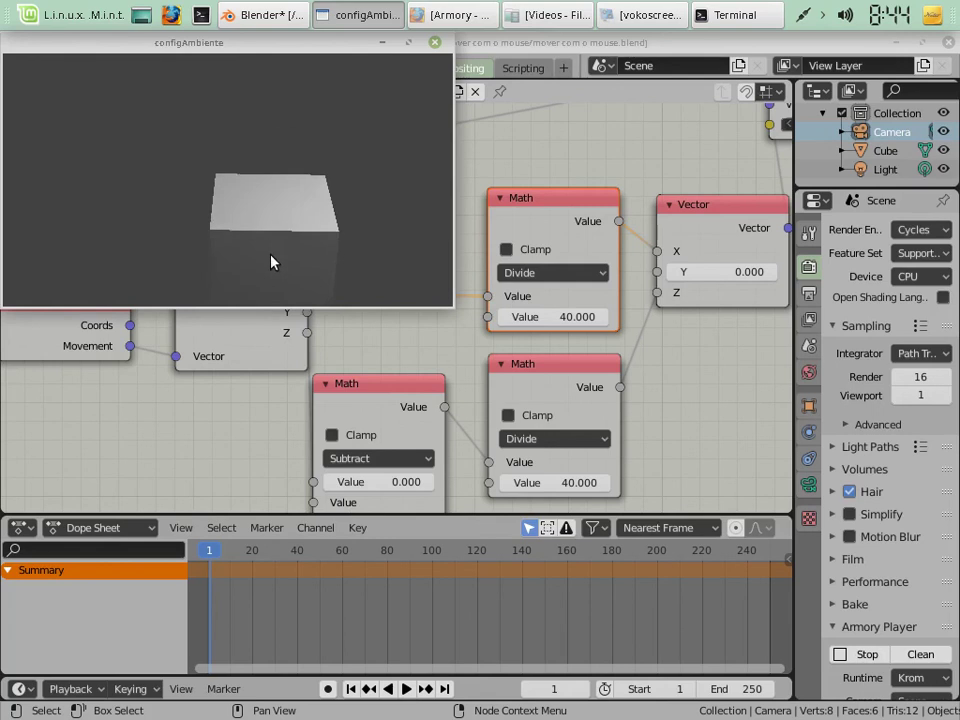
# - Shift the Separate XYZ node slightly left, then return to the running configAmbiente player
pyautogui.click(491, 44)
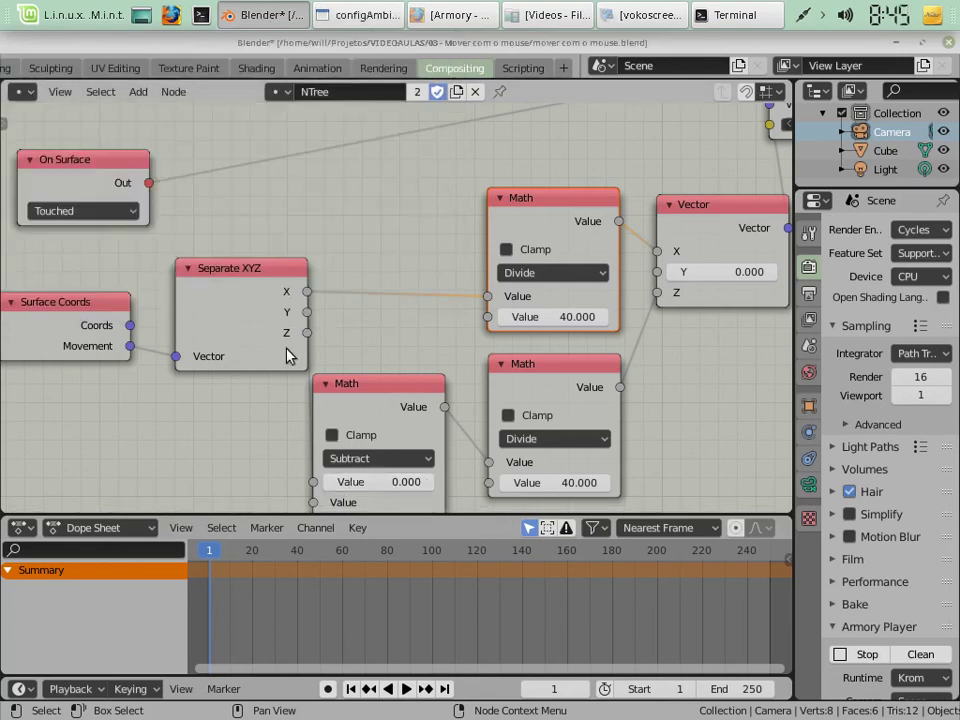
pyautogui.moveTo(221, 273)
pyautogui.mouseDown()
pyautogui.moveTo(203, 285)
pyautogui.moveTo(212, 297)
pyautogui.mouseUp()
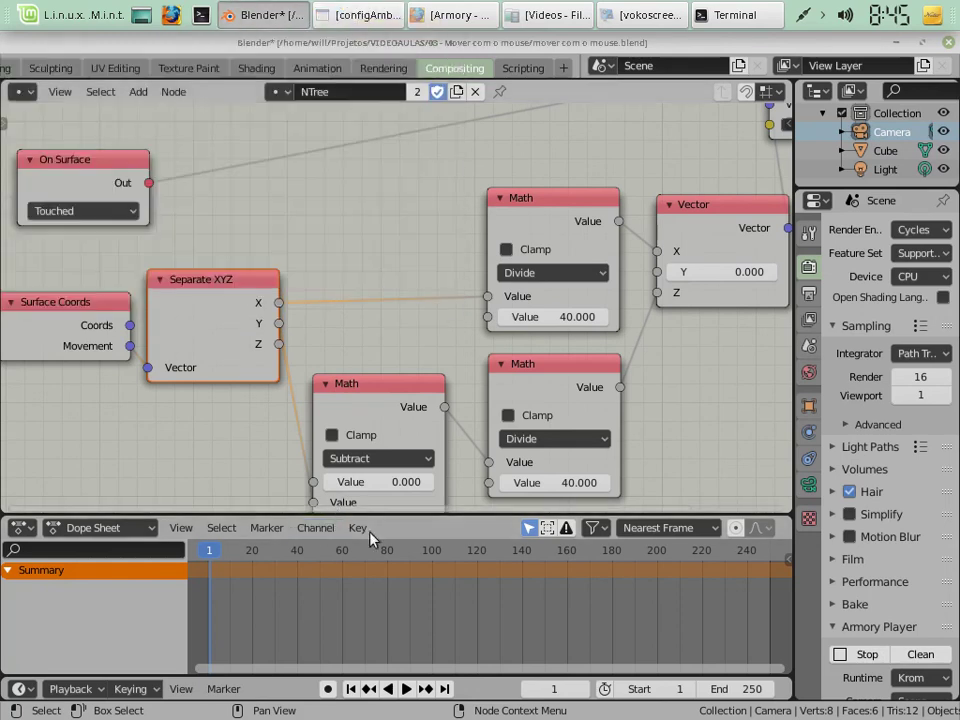
pyautogui.click(394, 14)
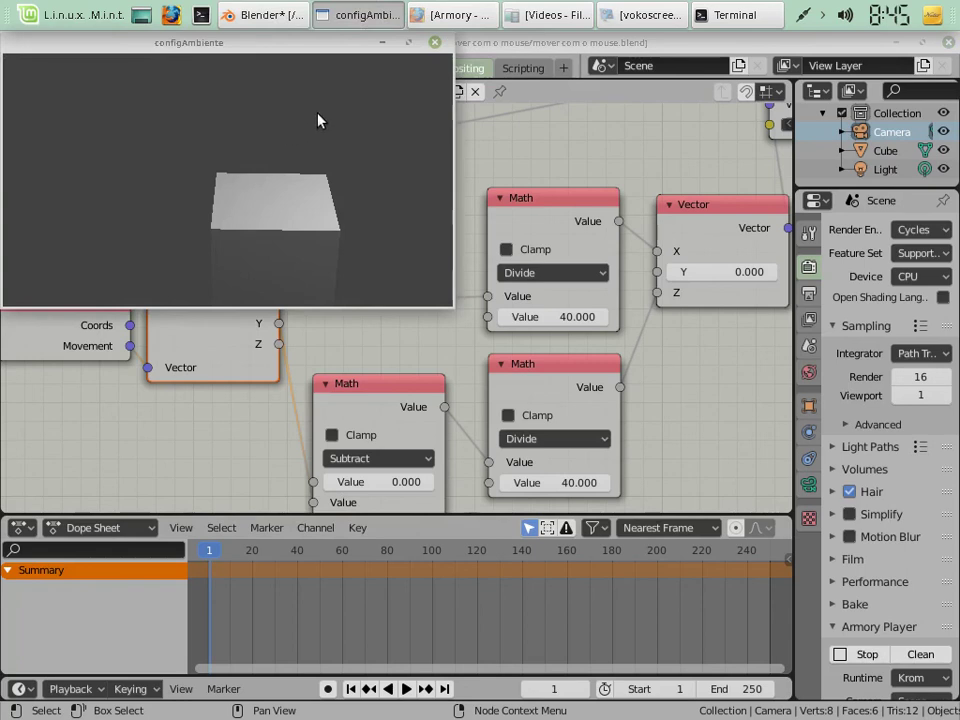